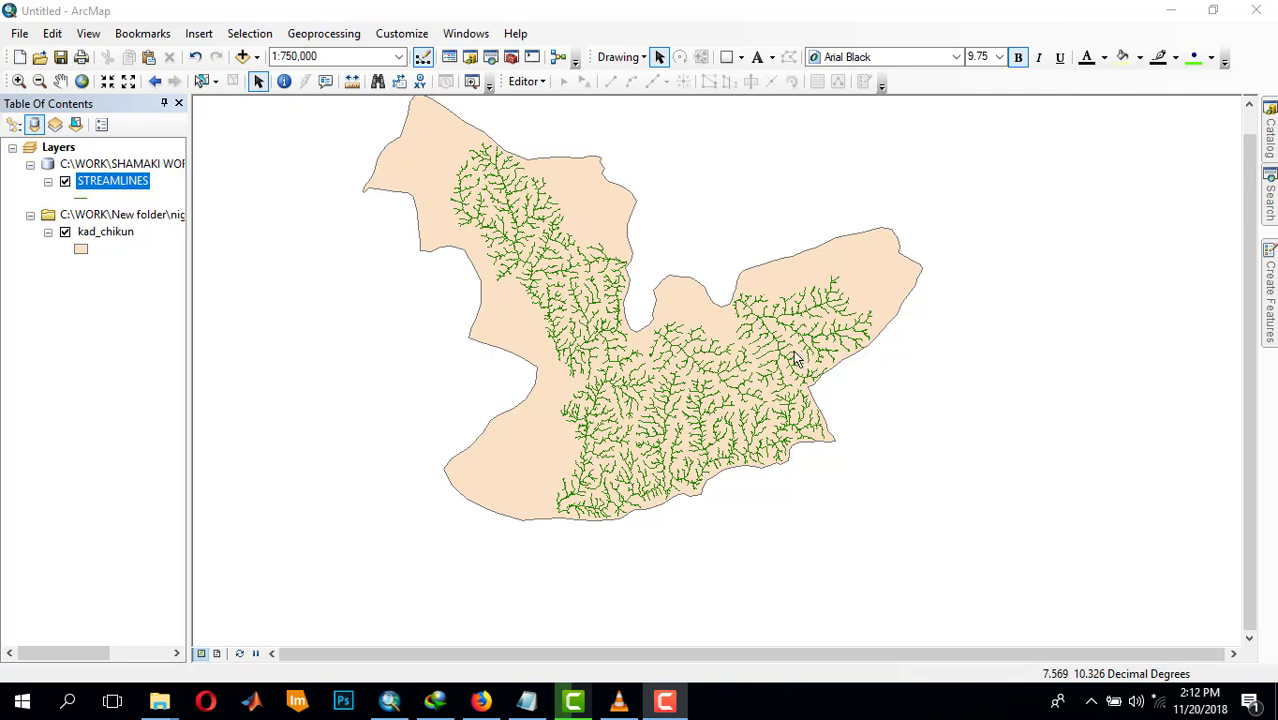
Step: Copy the Sum of Shape_Length from the STREAMLINES attribute table's statistics summary
click(462, 321)
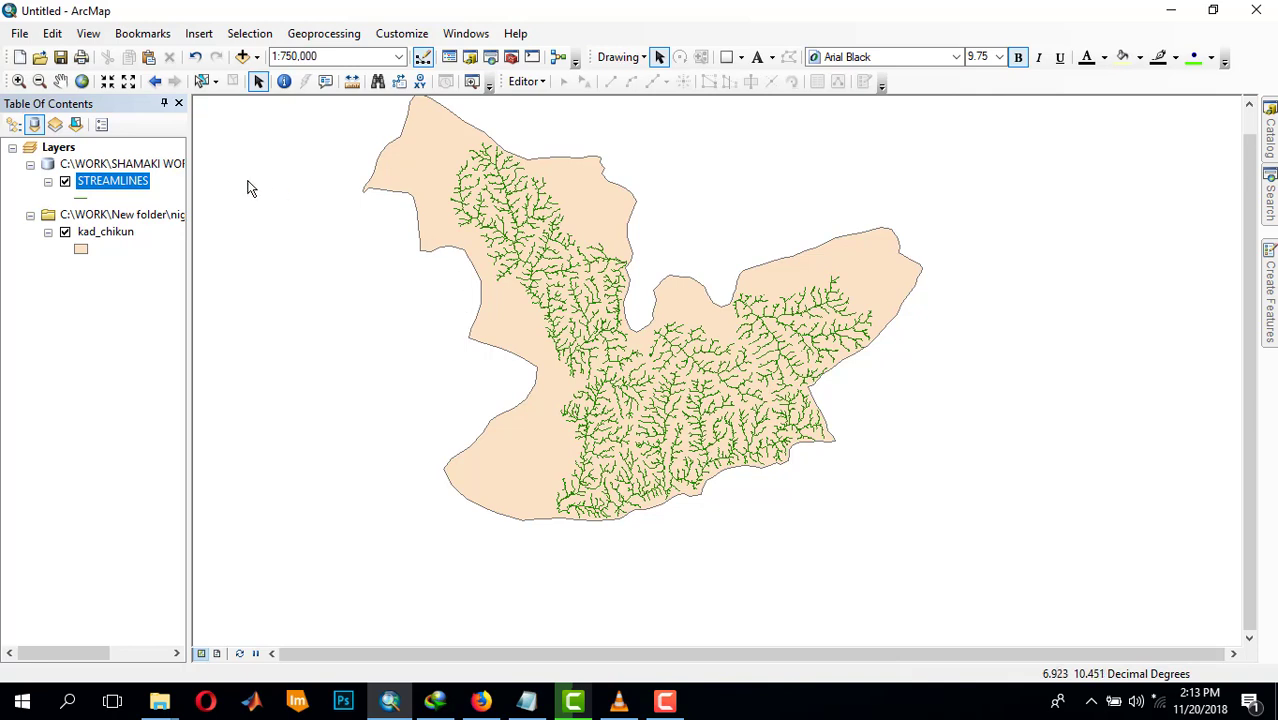
right_click(112, 187)
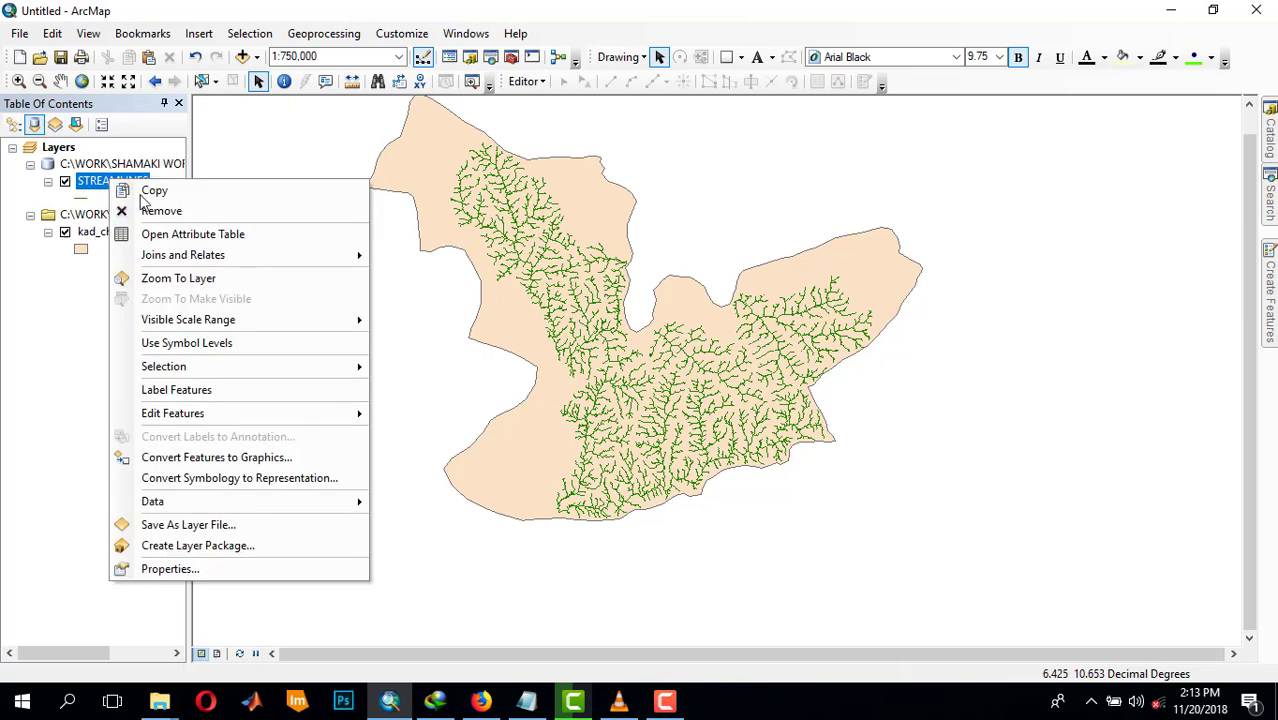
click(198, 236)
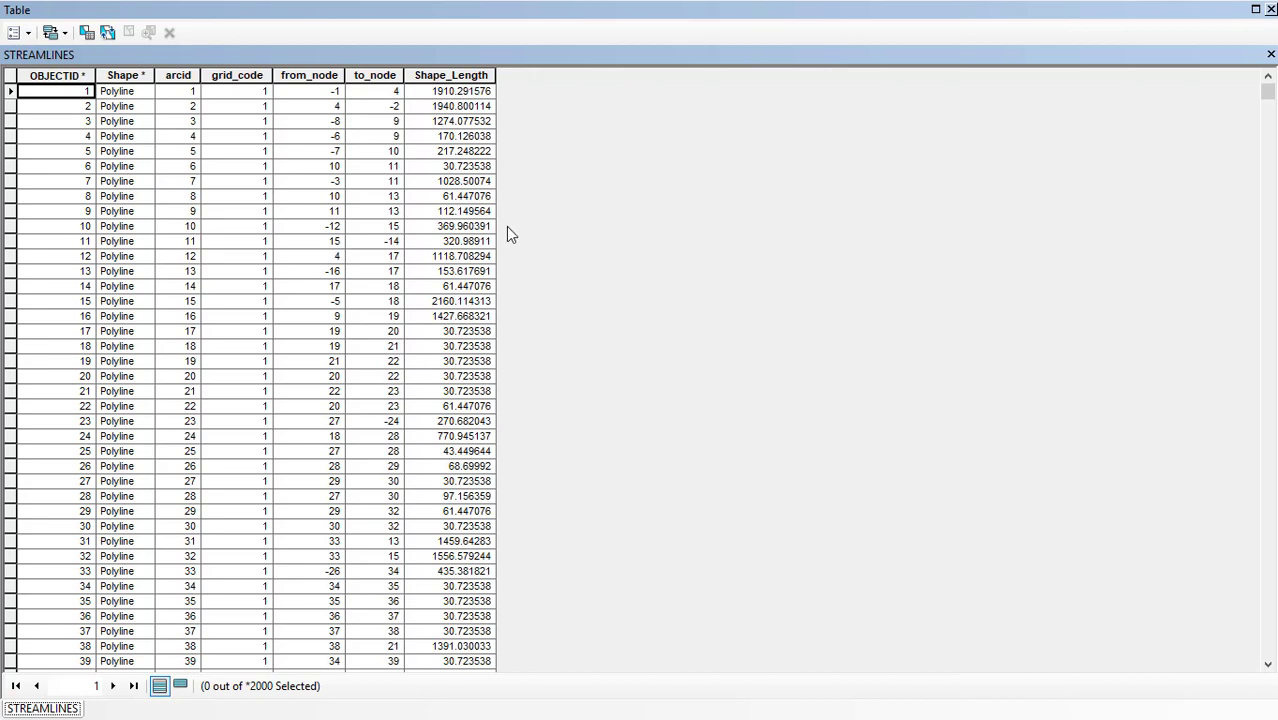
right_click(464, 71)
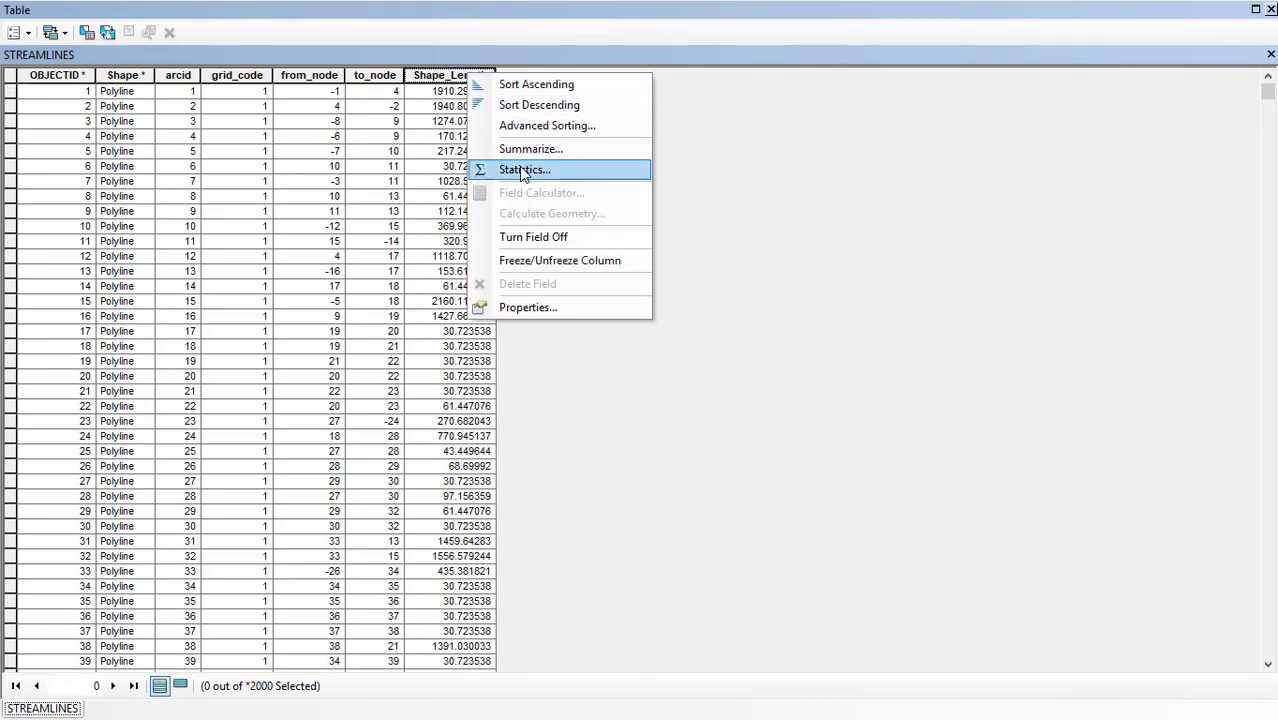
click(452, 73)
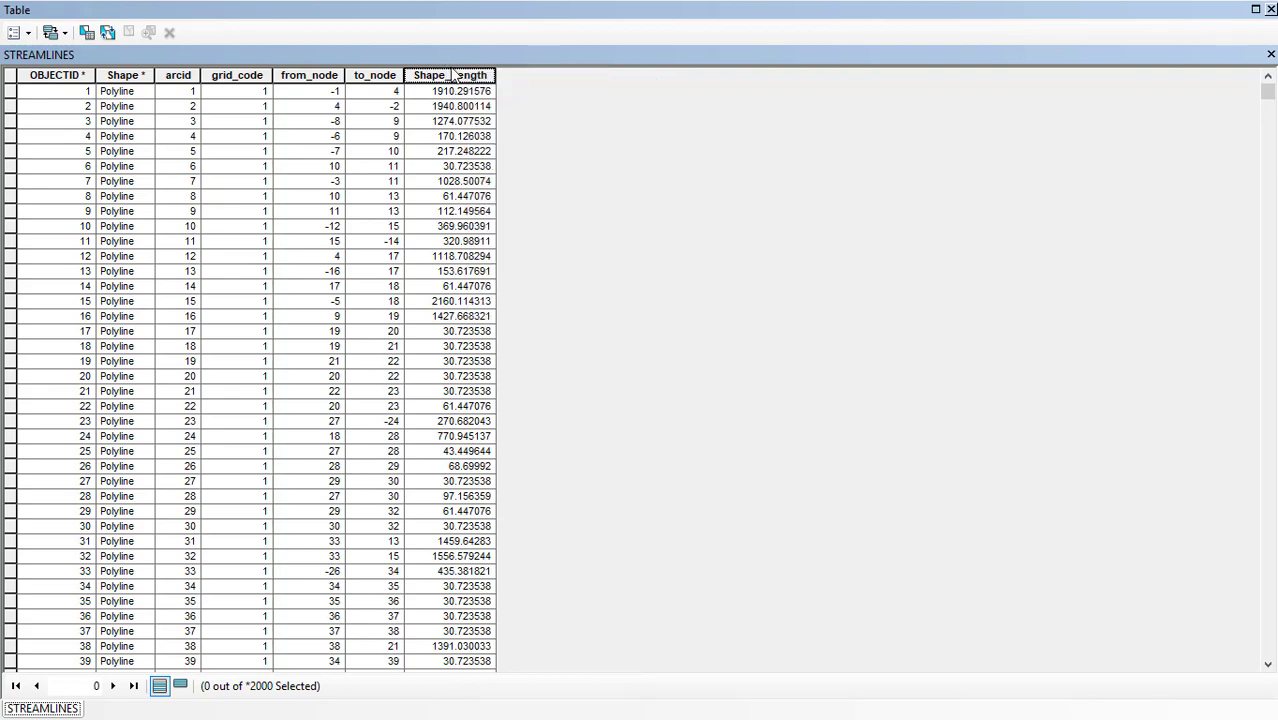
right_click(452, 74)
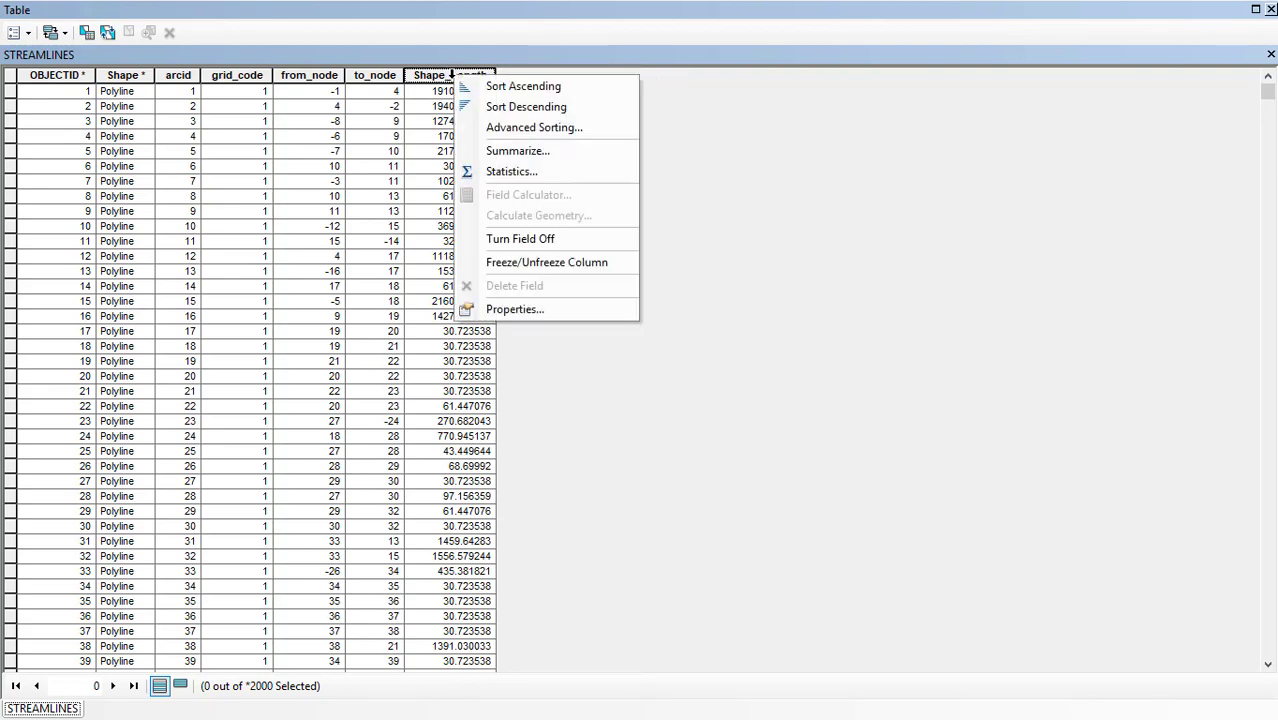
click(509, 171)
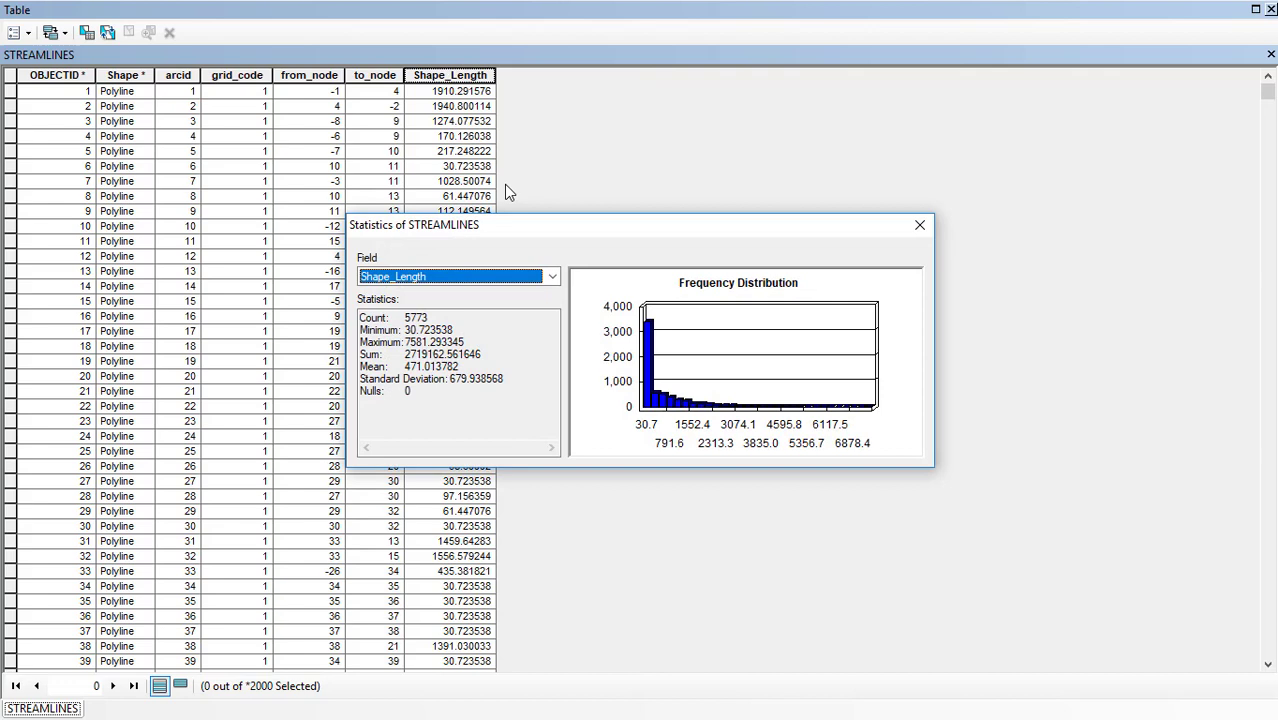
drag(404, 354, 488, 354)
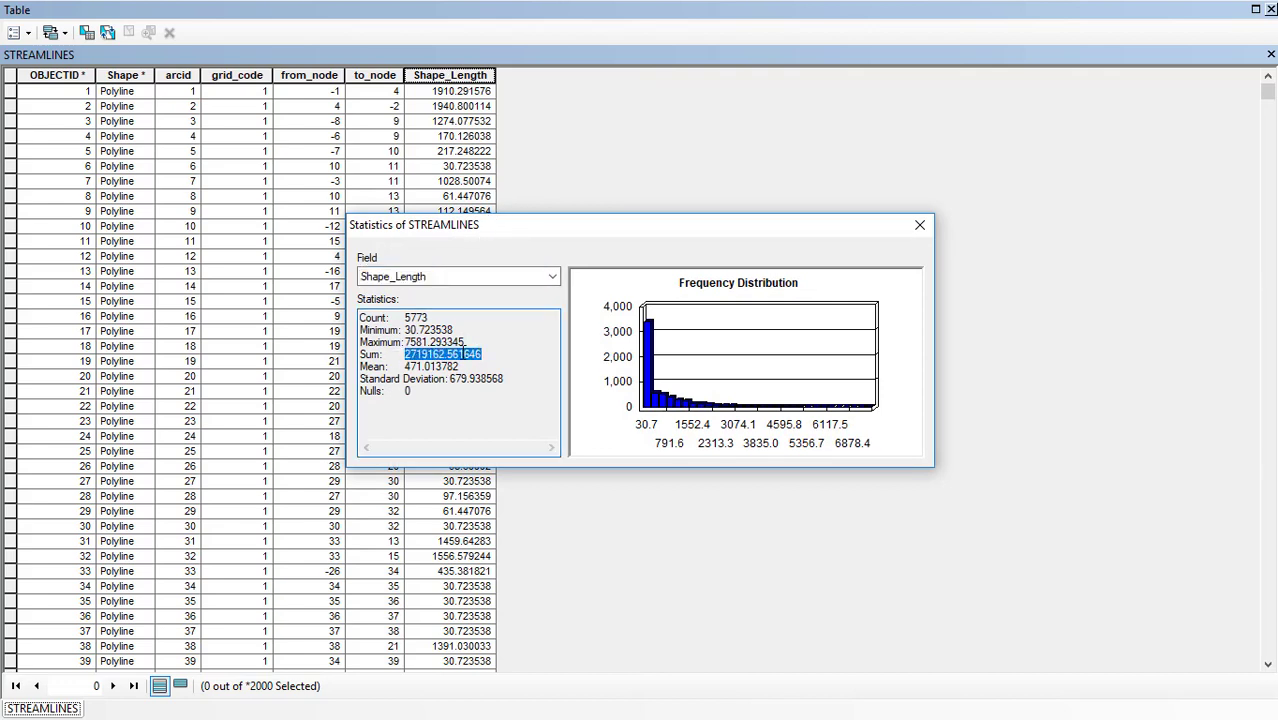
right_click(462, 352)
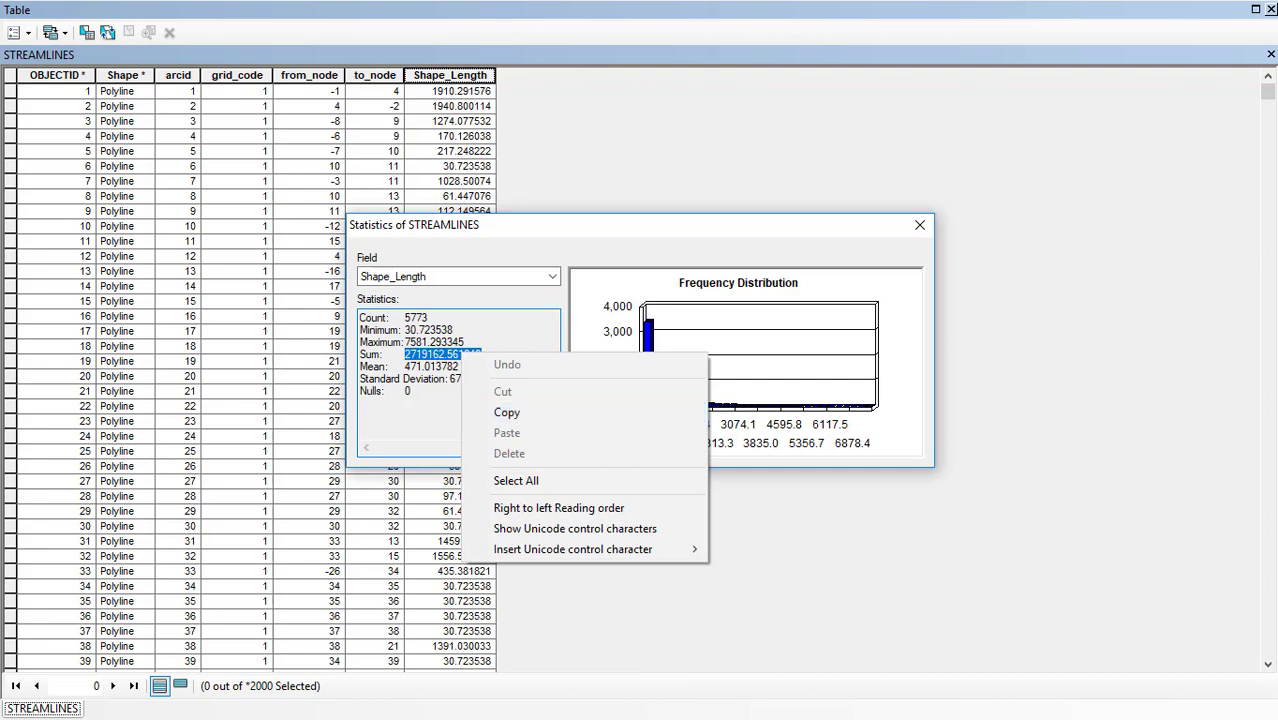
click(512, 412)
click(919, 224)
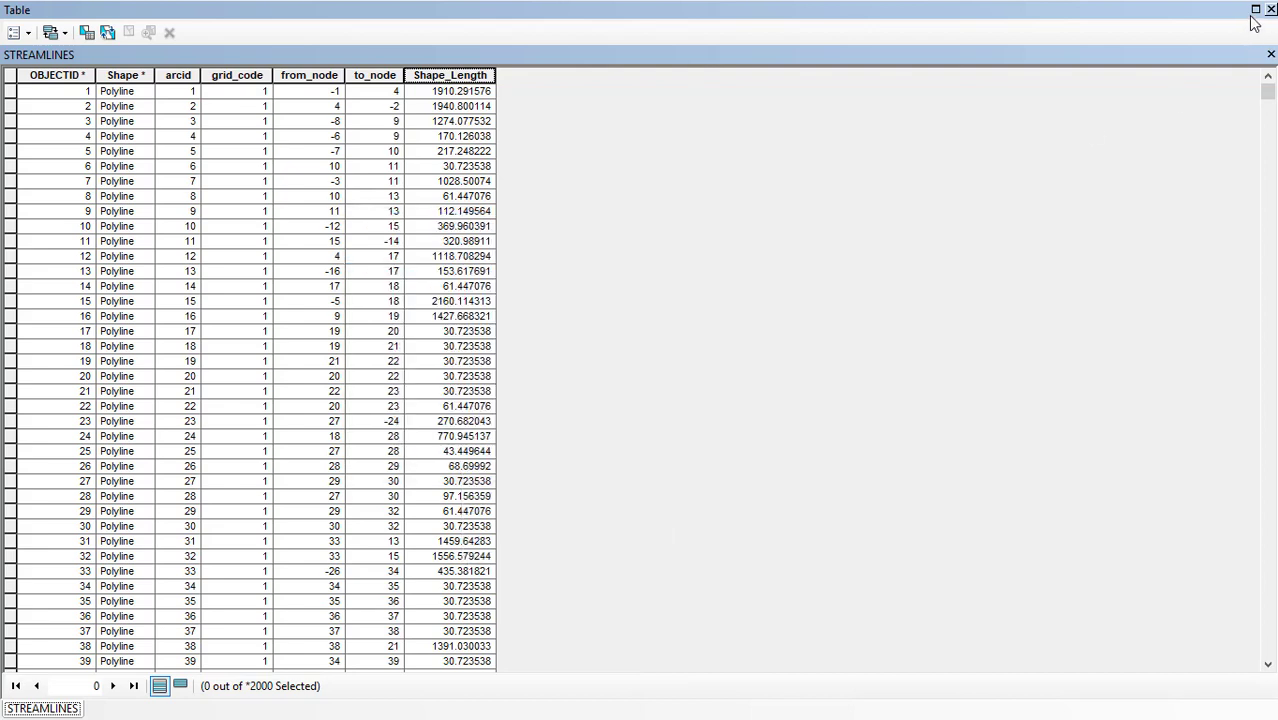
click(1271, 9)
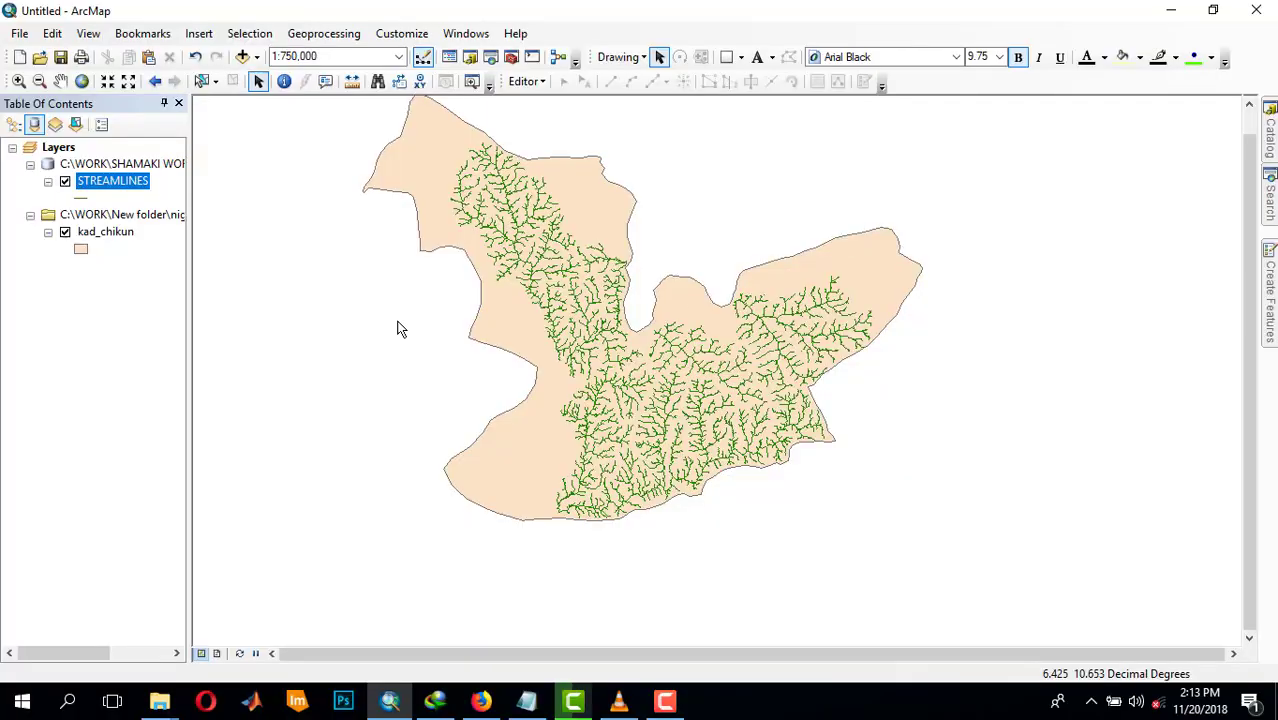
Step: Add a Short Integer field named DD to the kad_chikun attribute table
right_click(114, 234)
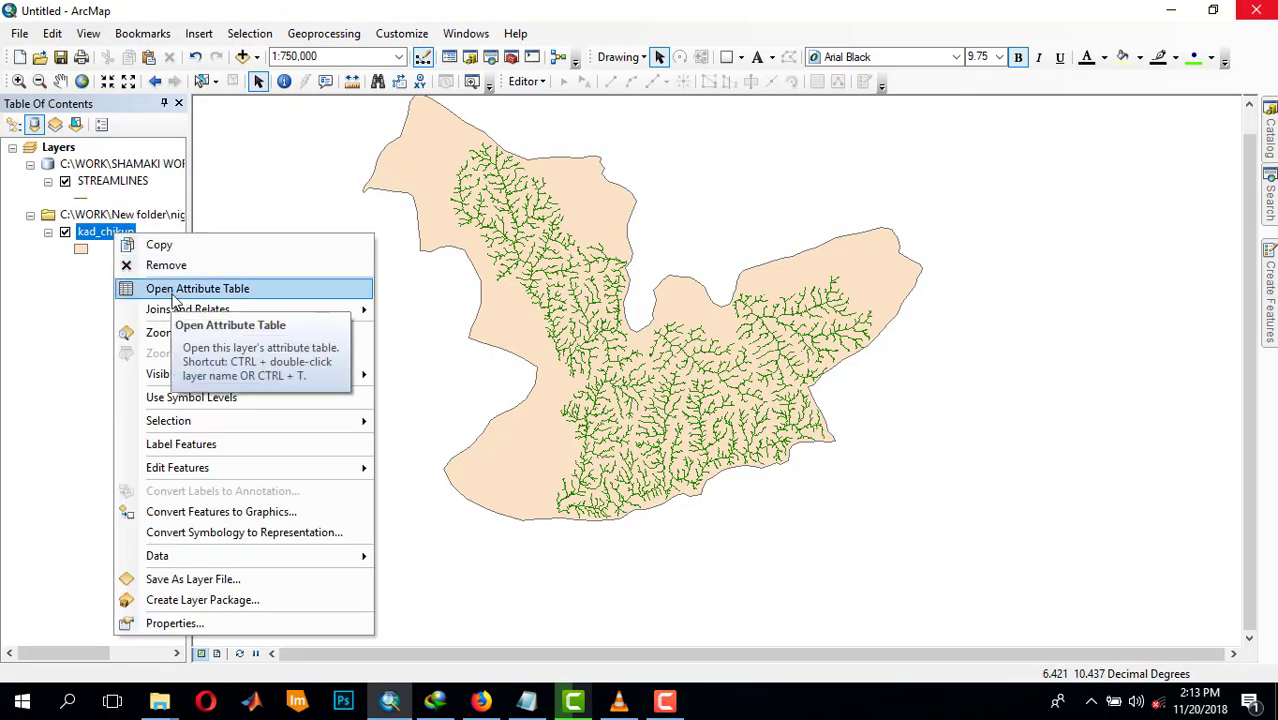
click(174, 297)
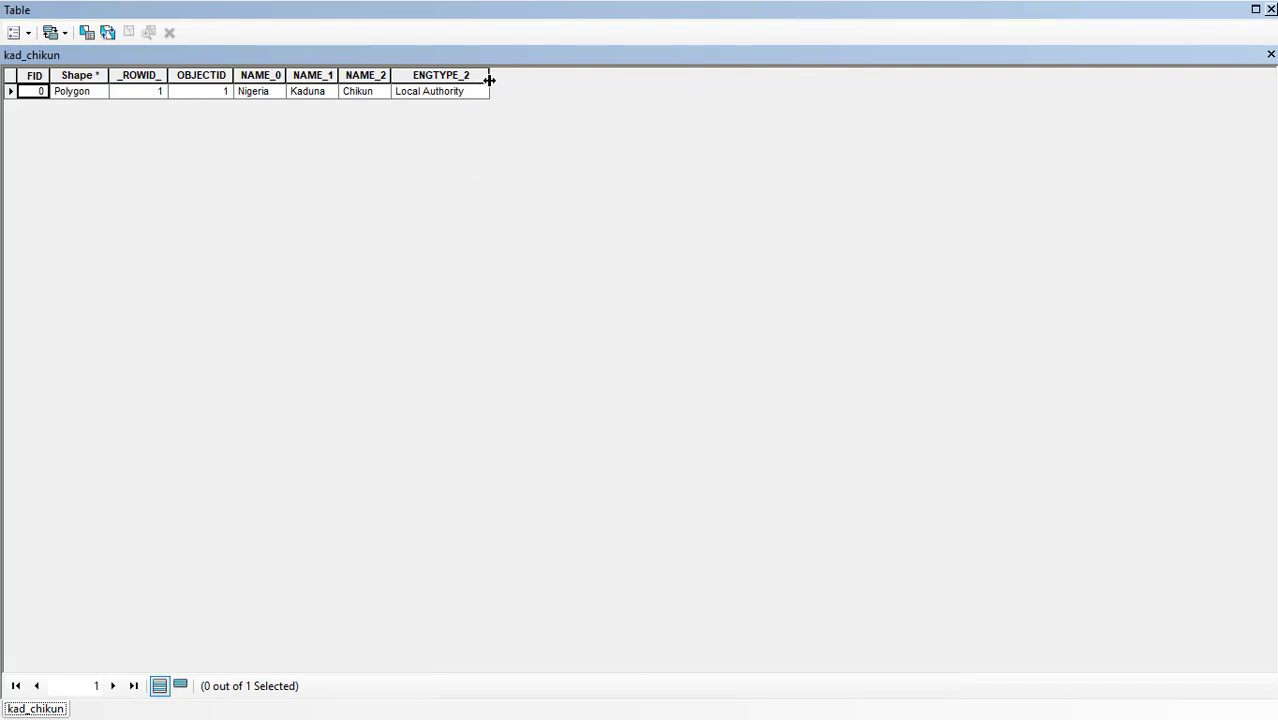
click(29, 35)
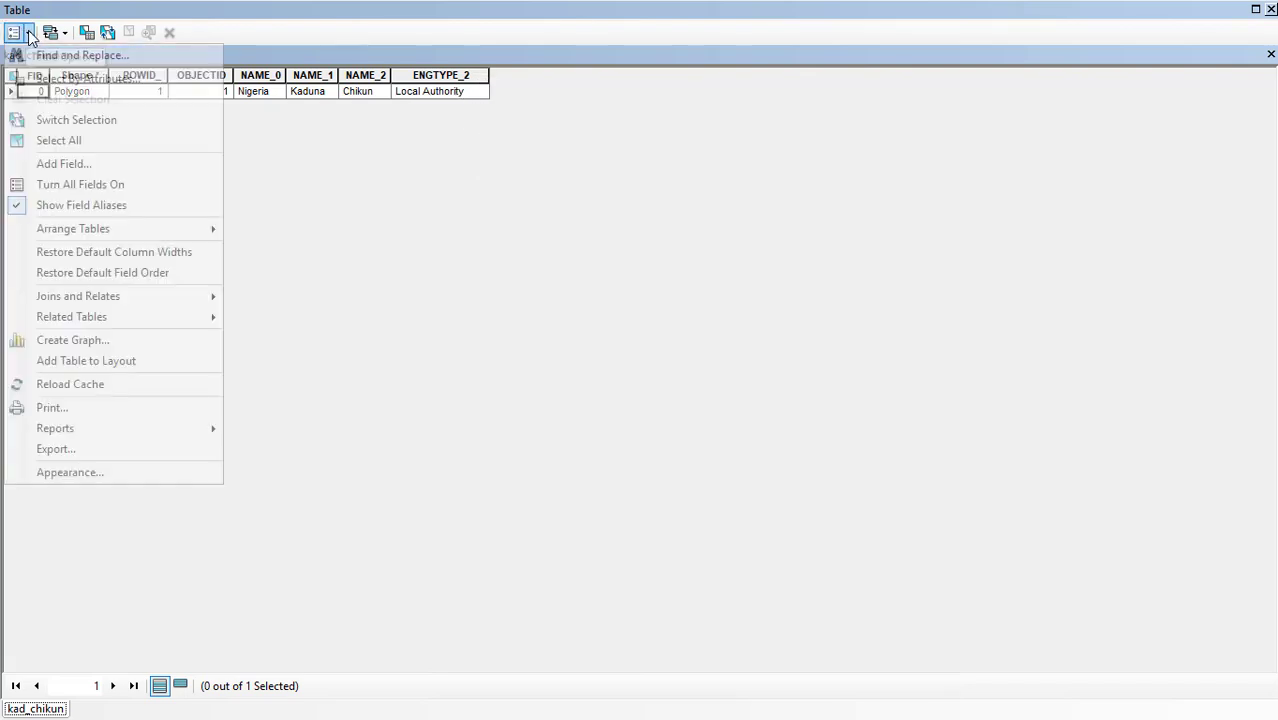
click(78, 164)
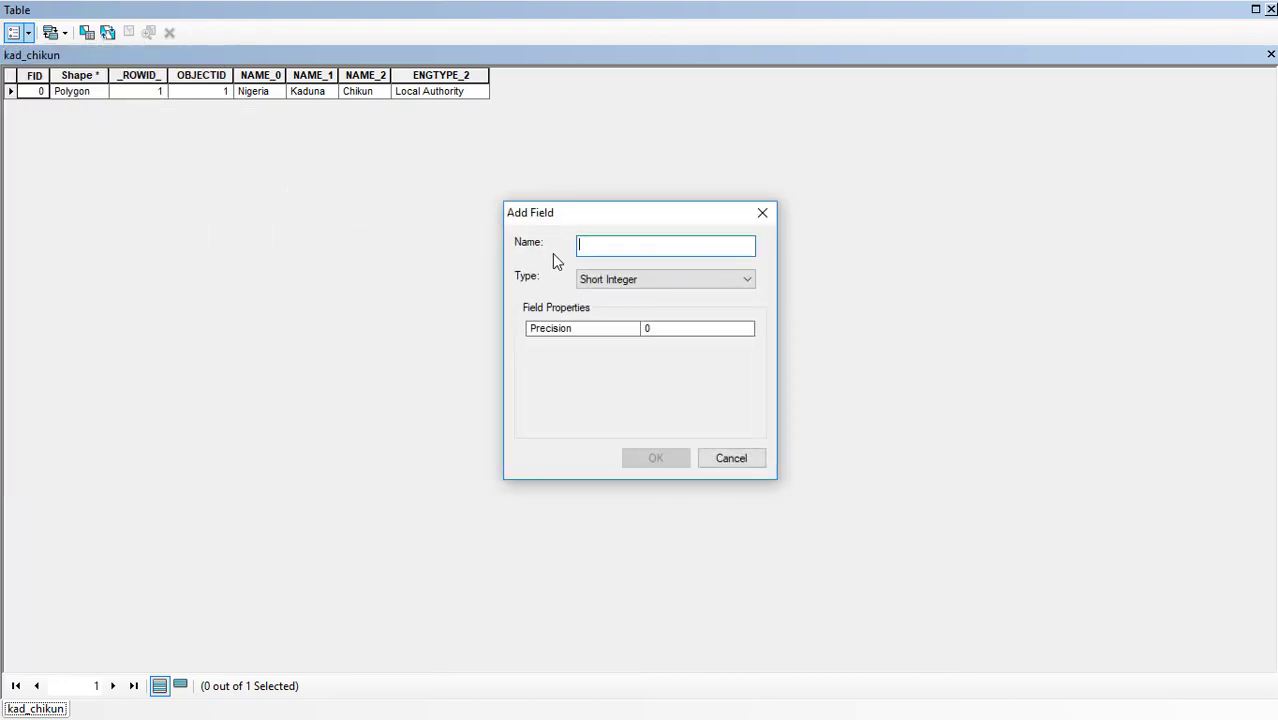
text(DD)
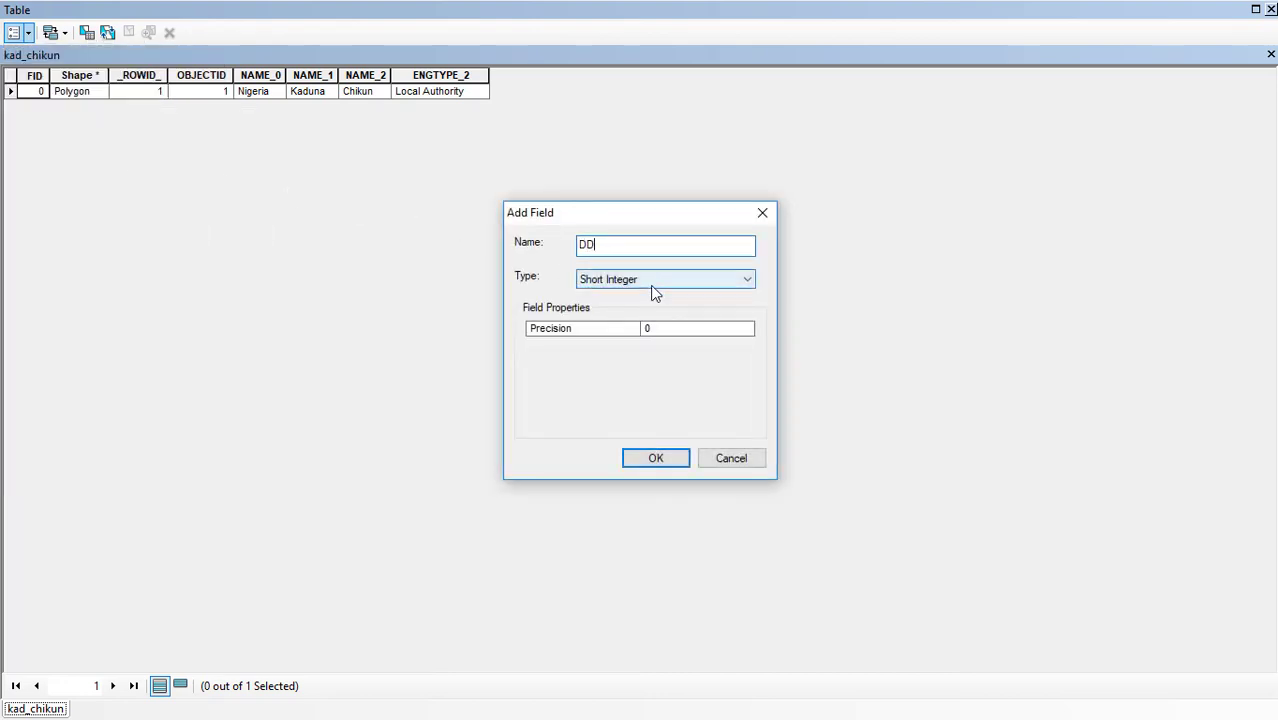
click(655, 458)
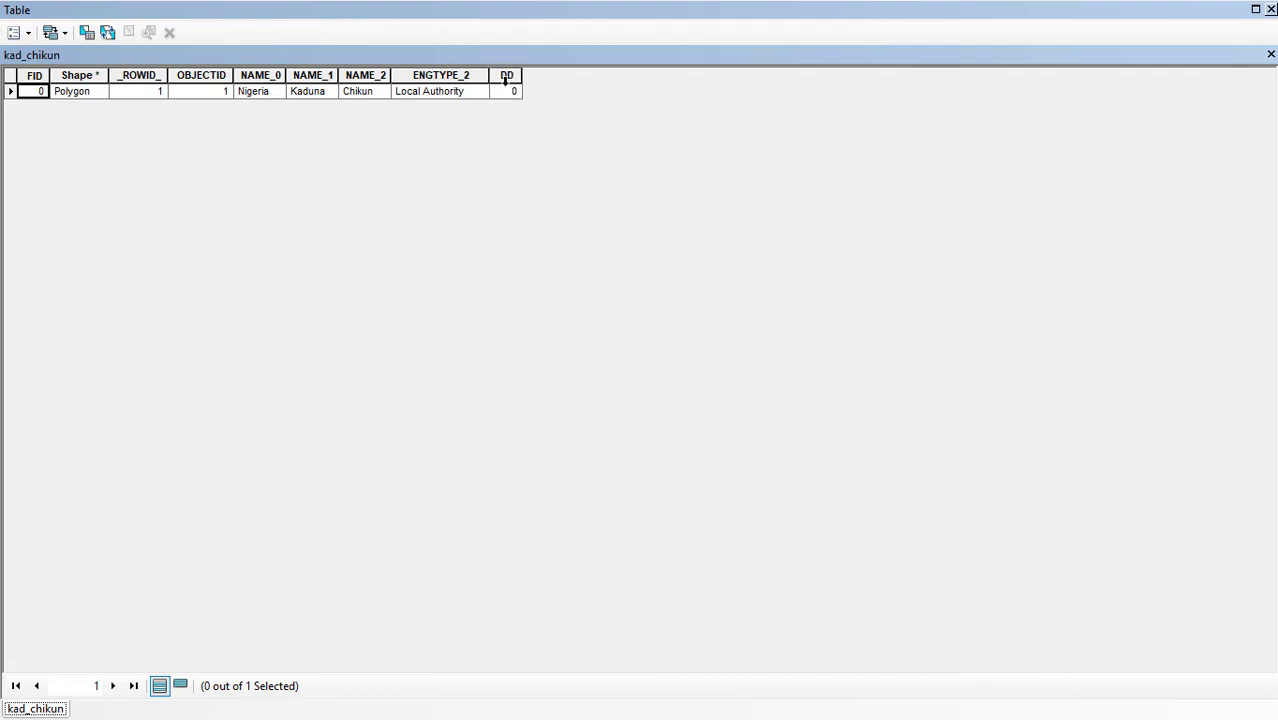
Step: Begin a DD Field Calculator expression reading '2719162.561646 /', accepting the edit-session warning
right_click(510, 72)
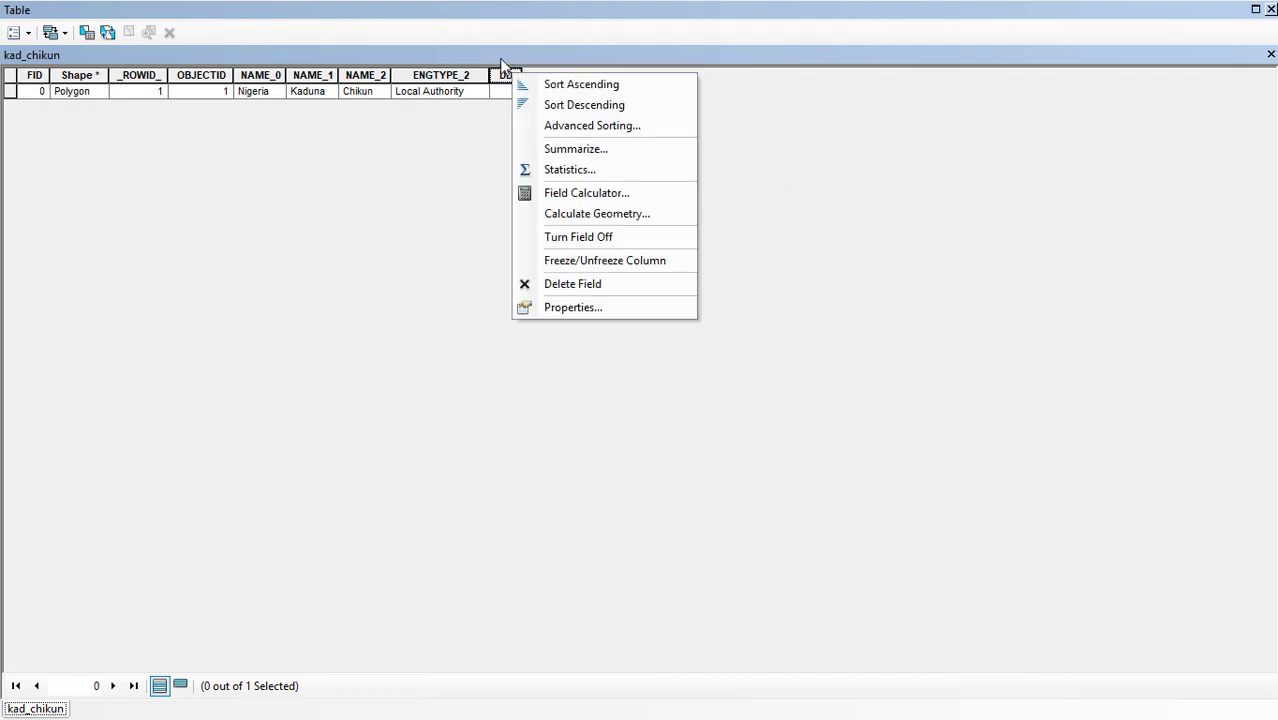
click(590, 196)
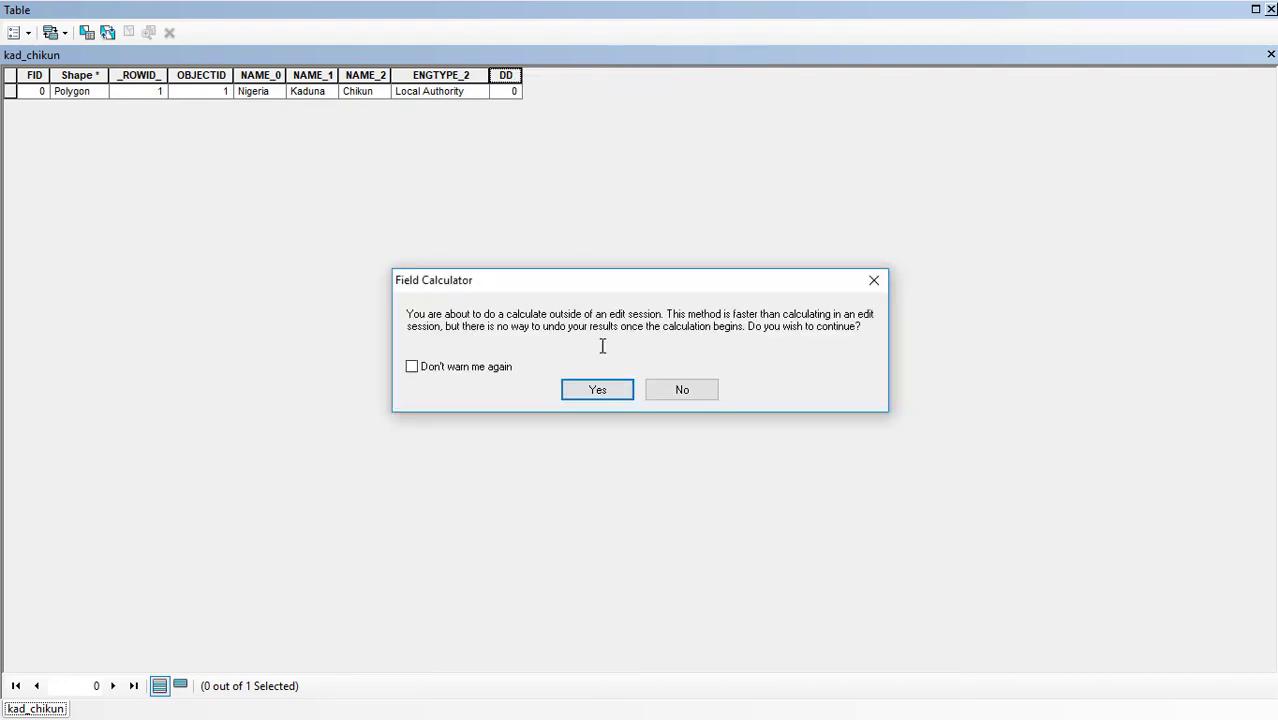
click(593, 390)
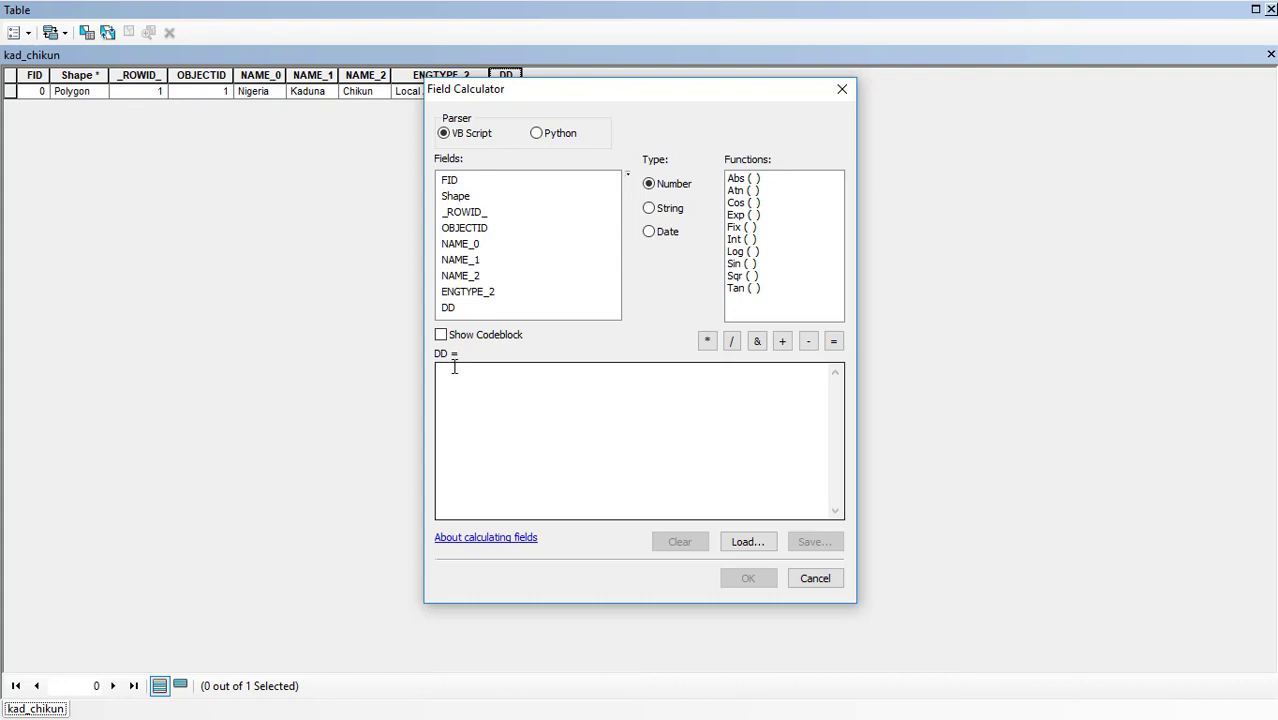
right_click(453, 366)
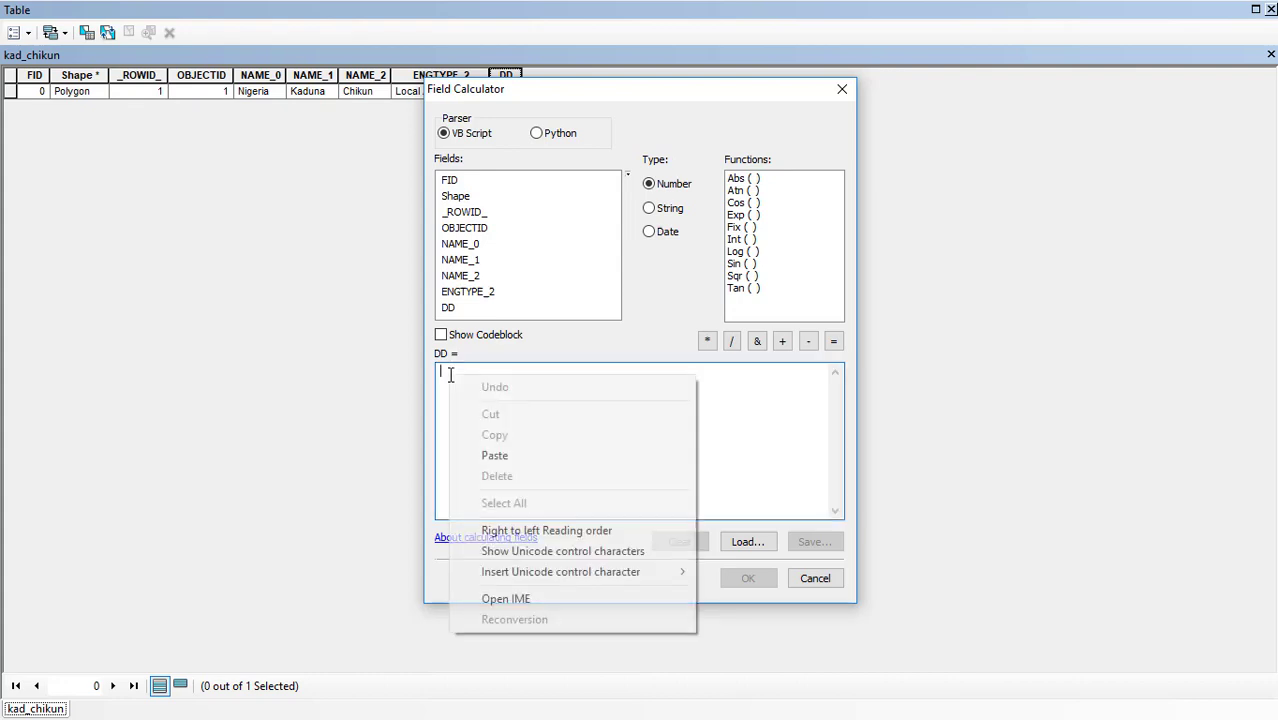
click(488, 456)
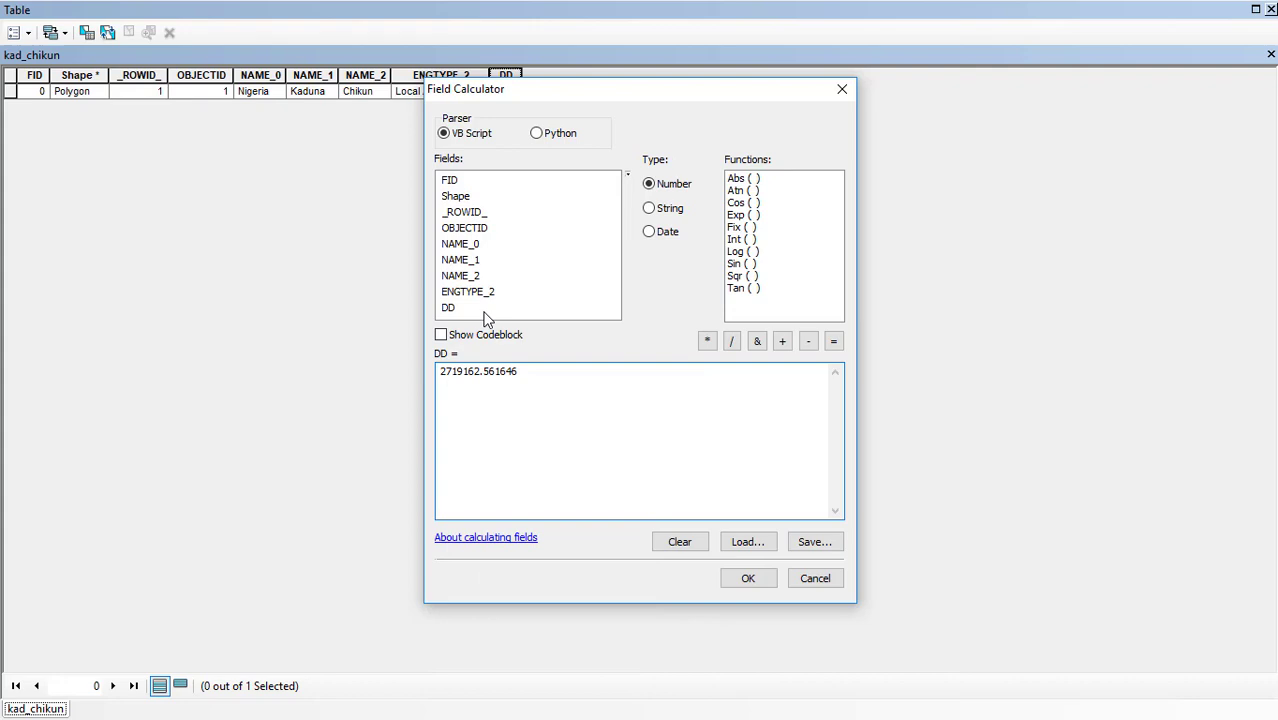
click(731, 342)
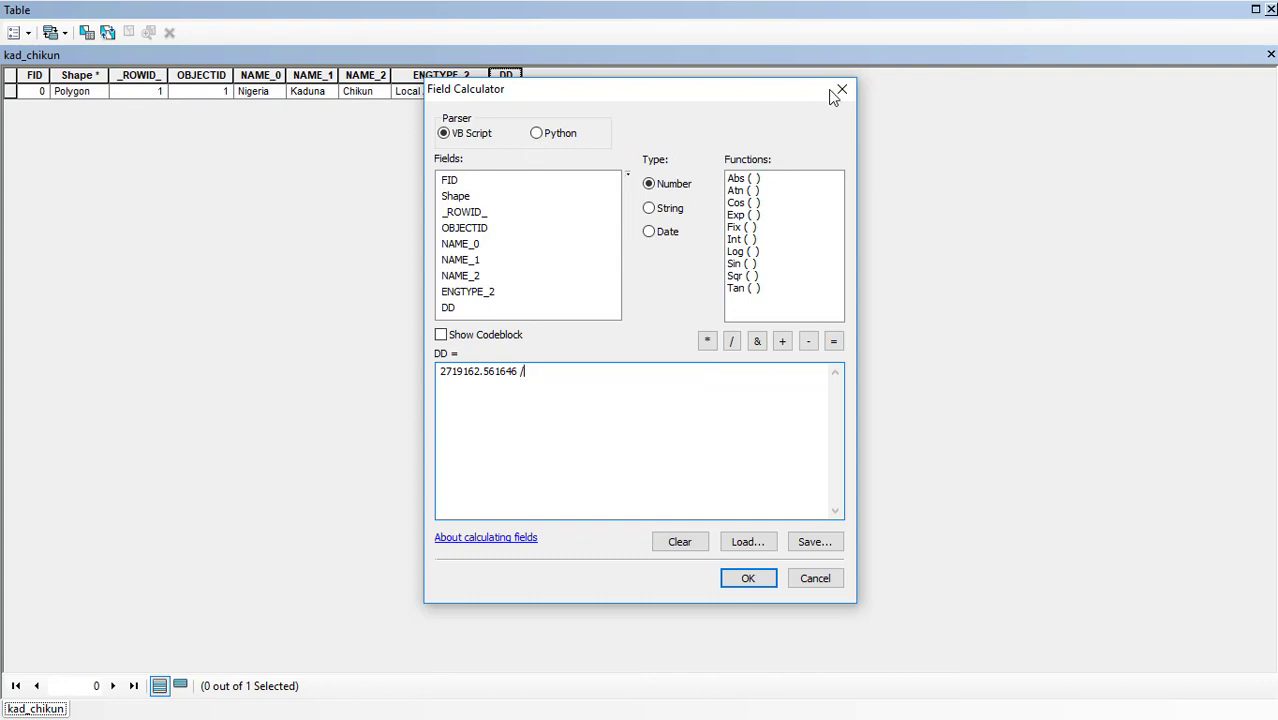
drag(609, 89, 661, 155)
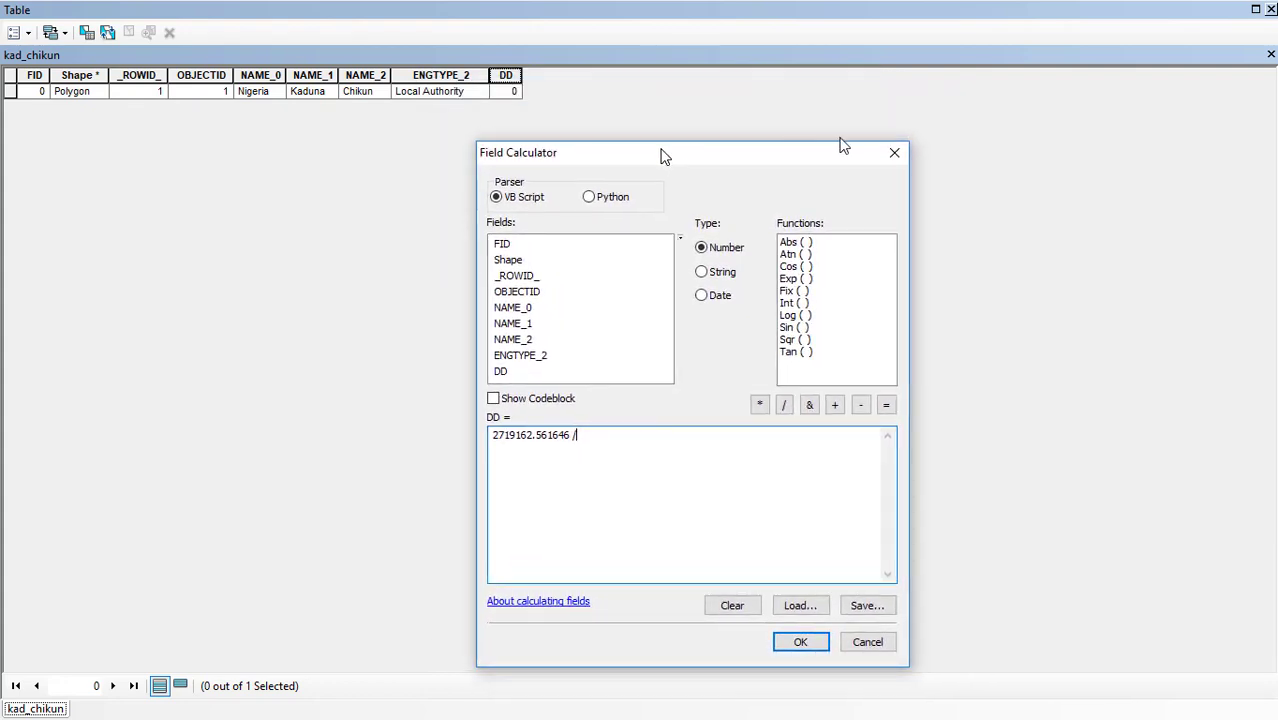
Step: Cancel the DD calculation and add a new field named AREA to kad_chikun
click(893, 154)
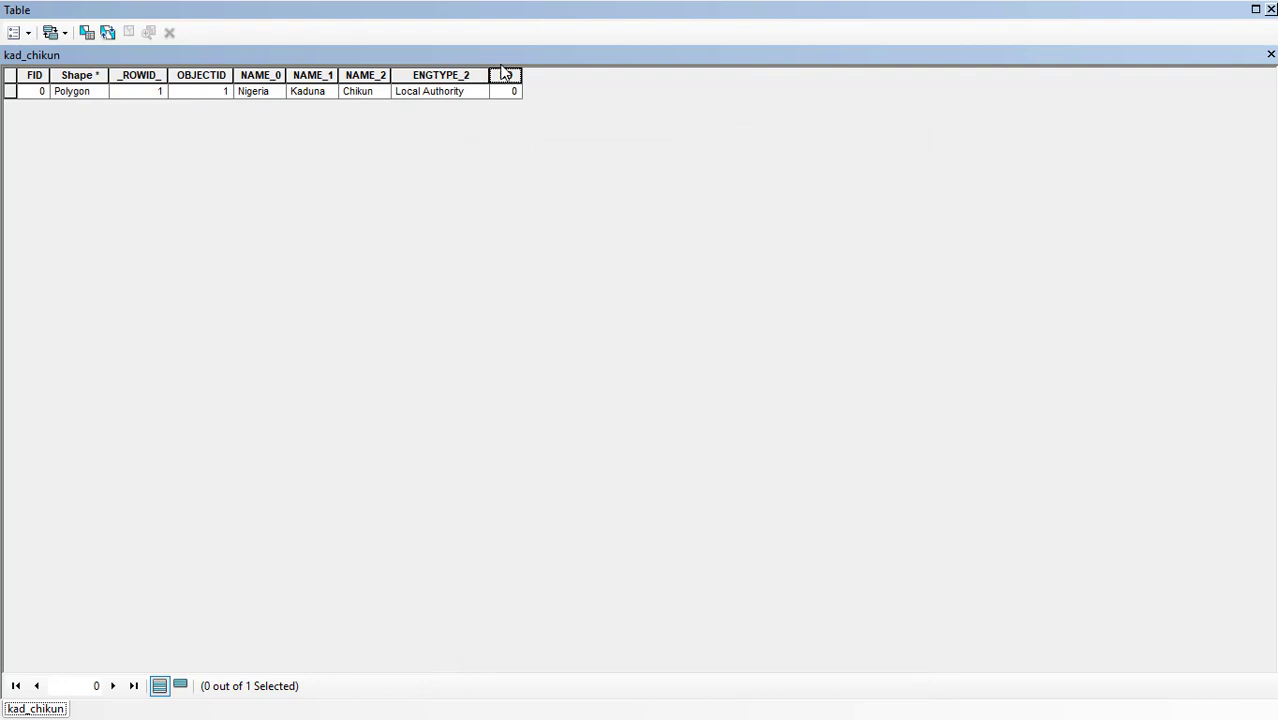
click(28, 34)
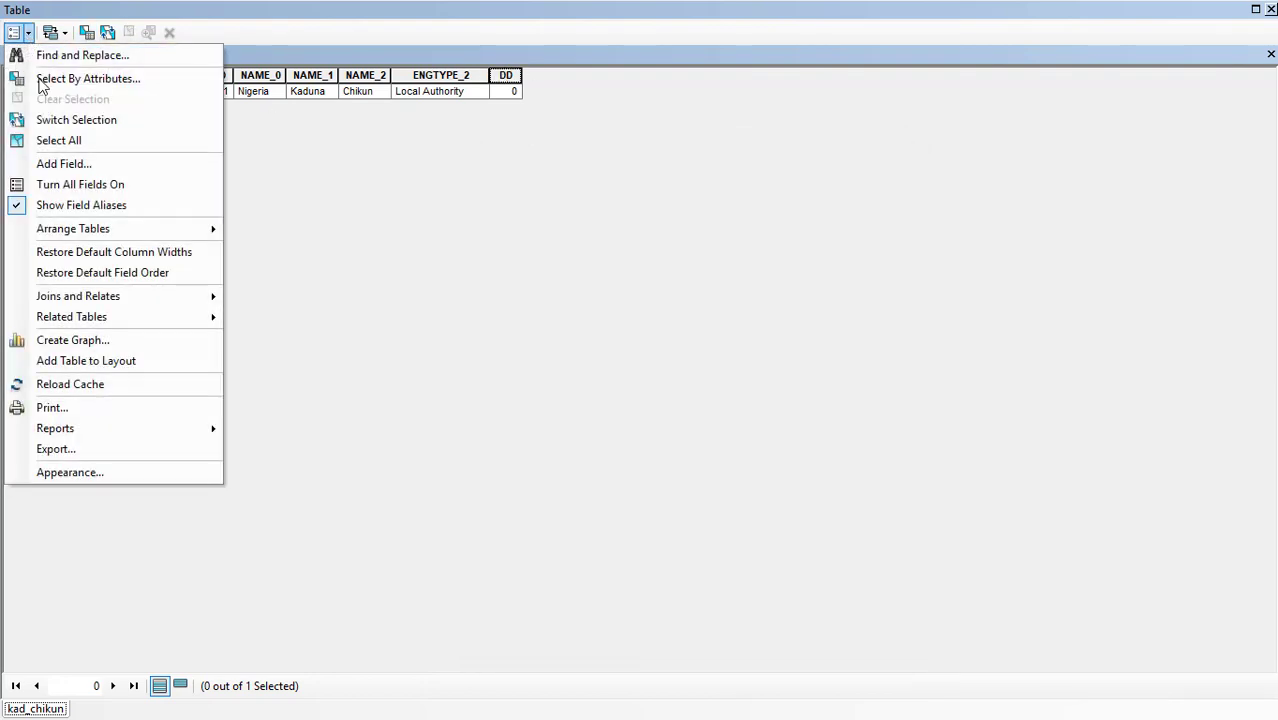
click(64, 164)
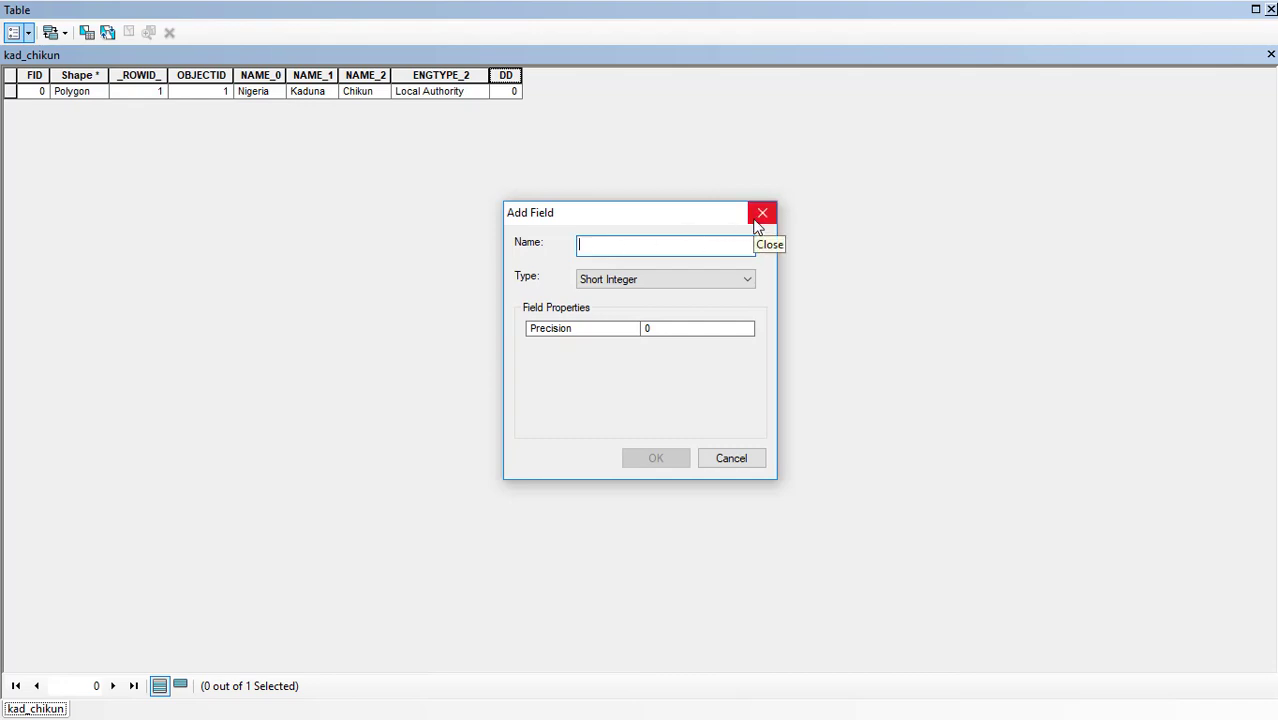
text(A)
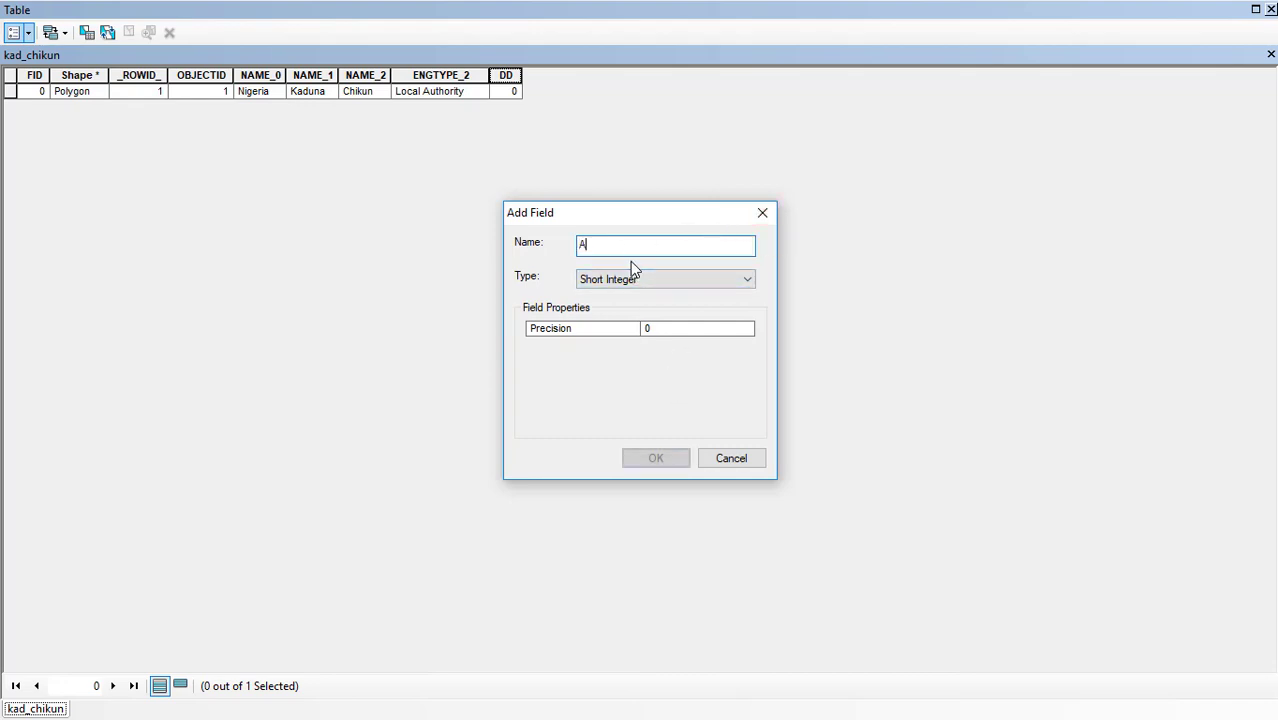
text(REA)
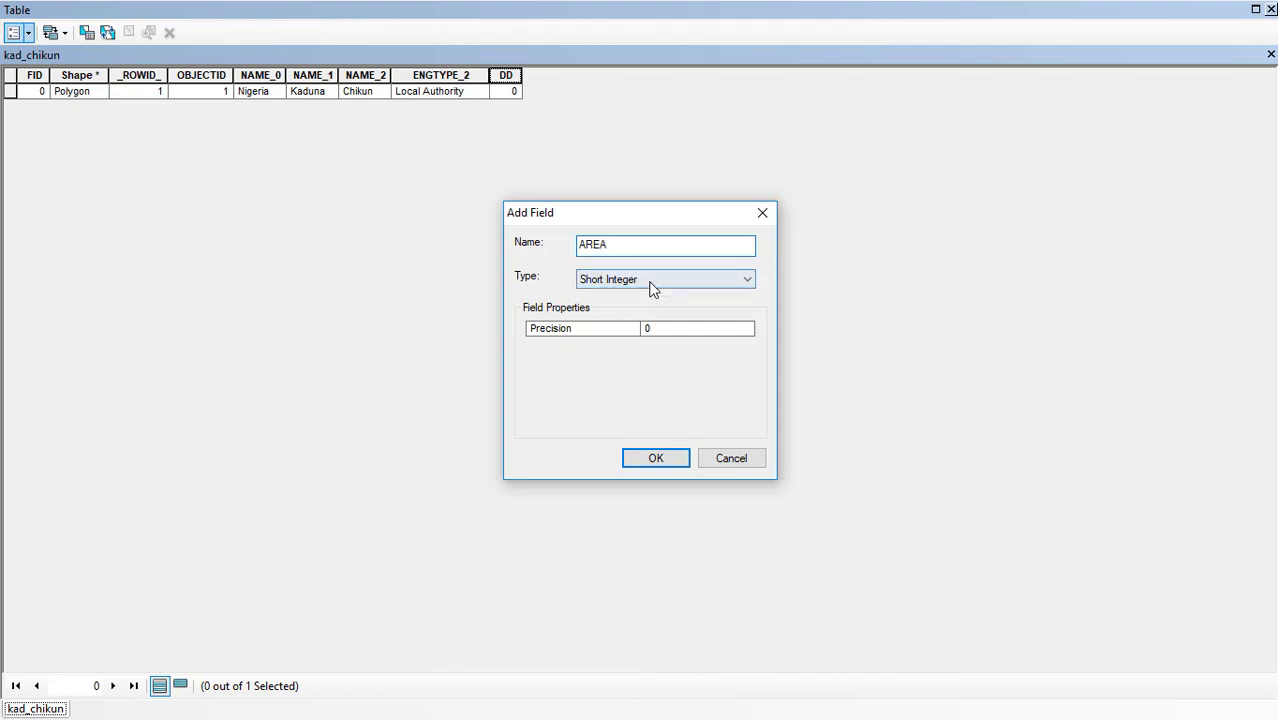
click(655, 458)
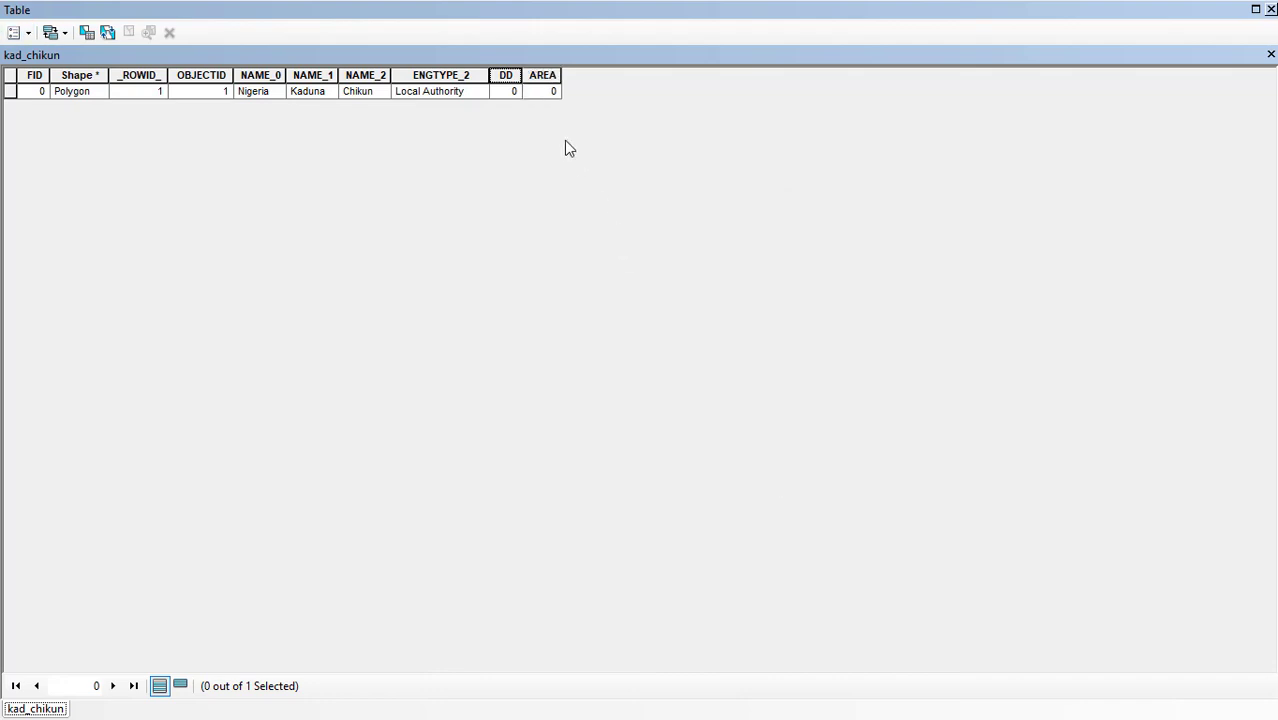
Step: Calculate AREA's geometry in Square Kilometers, giving 4860 for the polygon
right_click(547, 72)
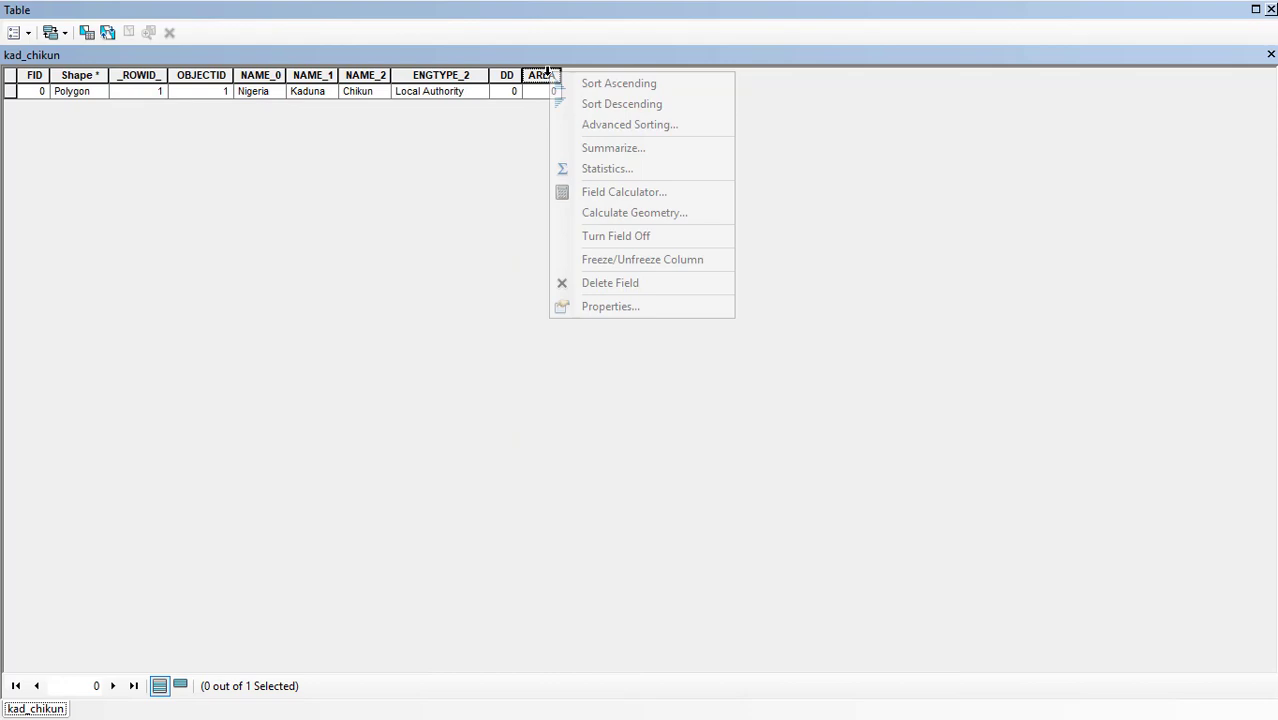
click(628, 212)
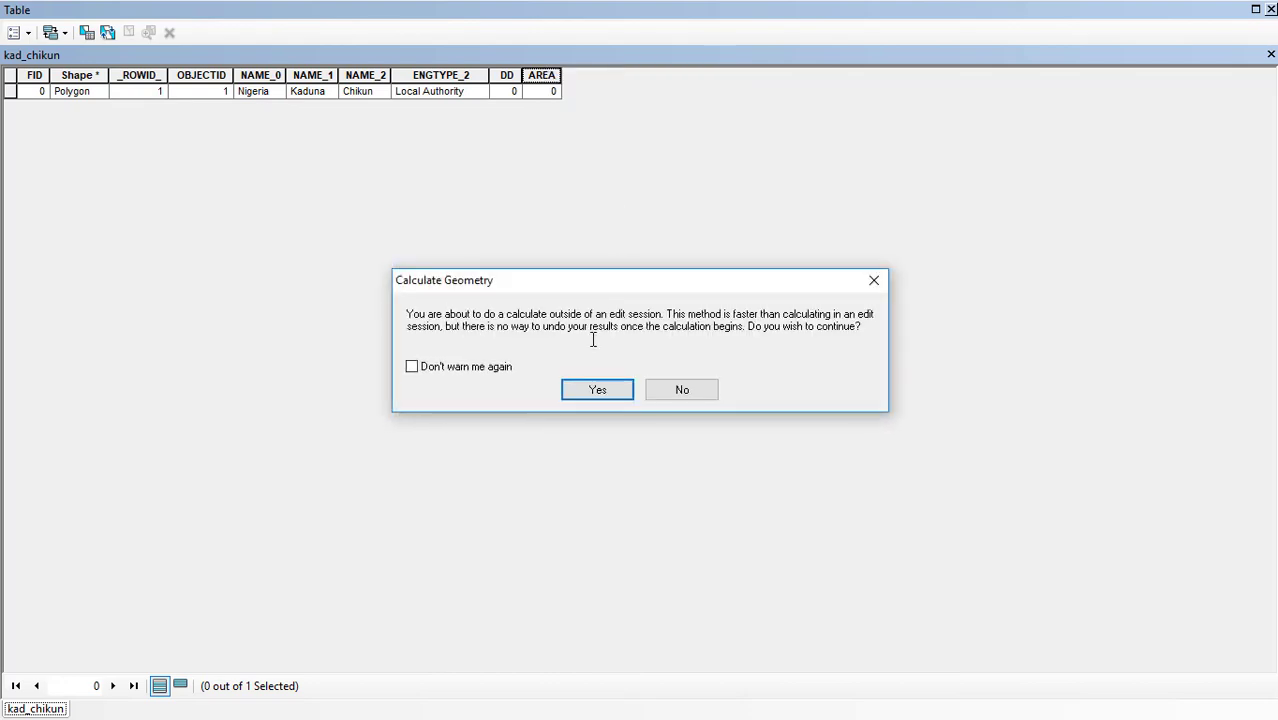
click(596, 389)
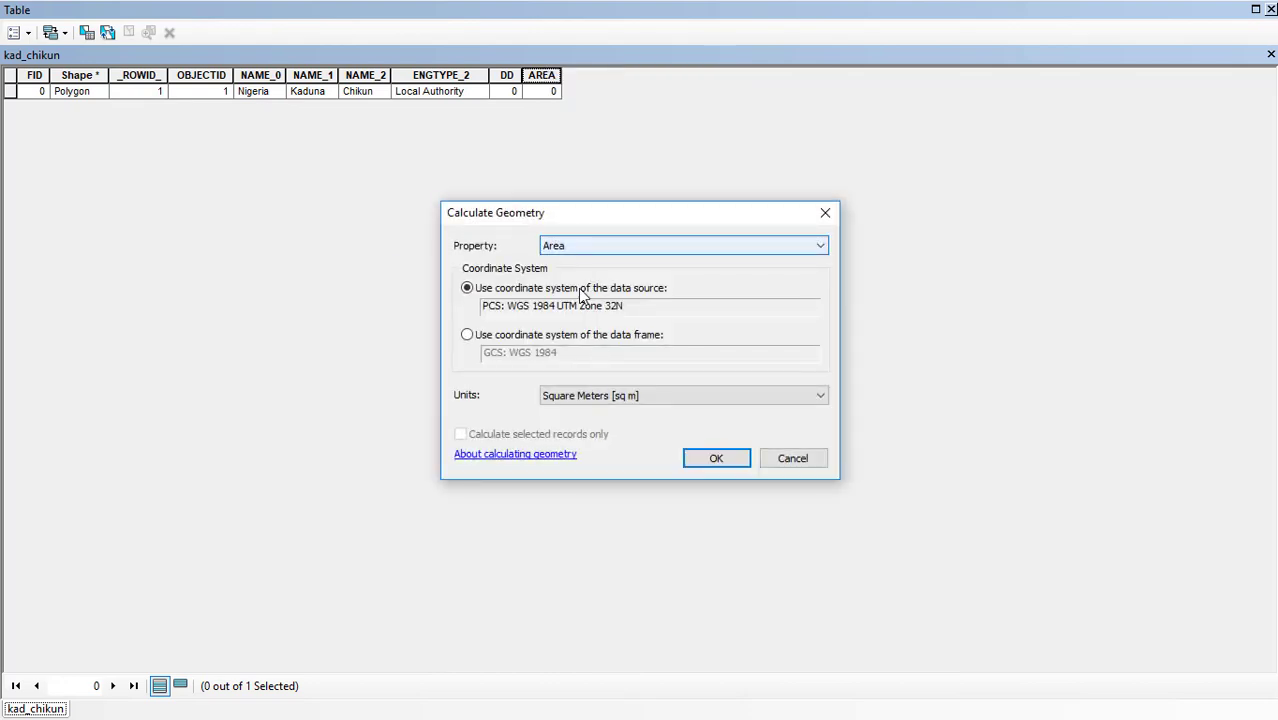
click(594, 398)
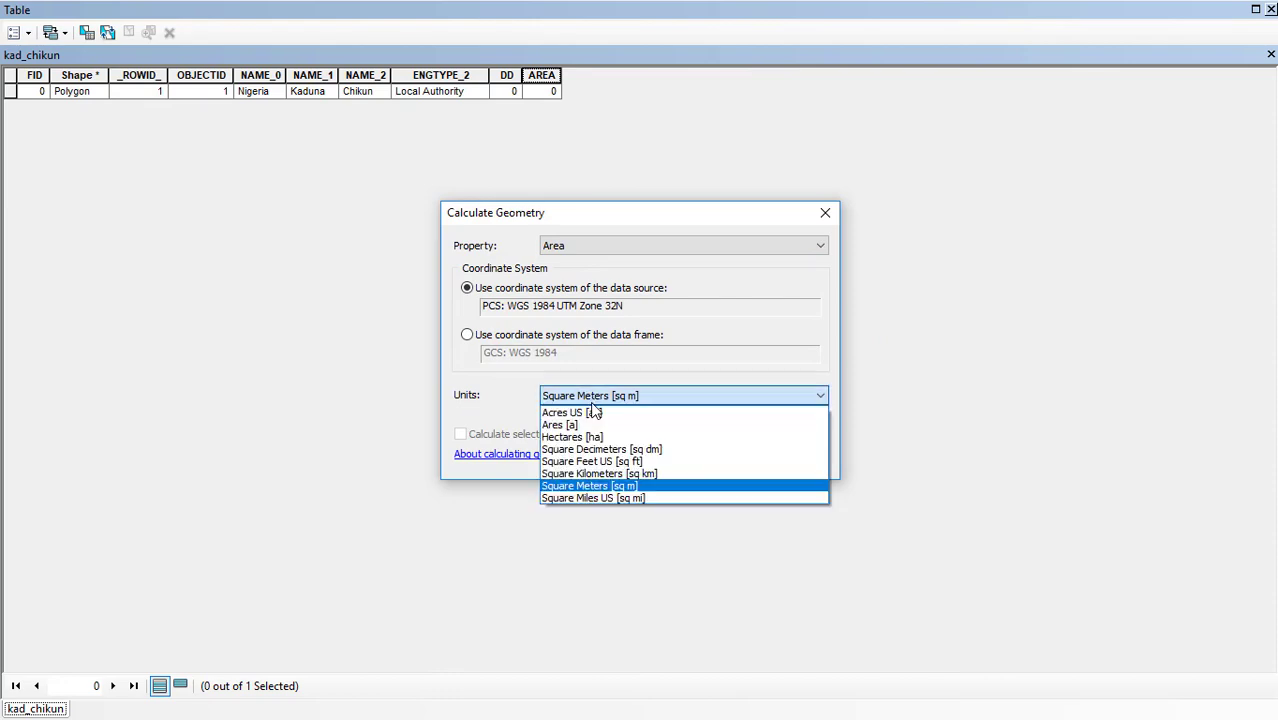
click(600, 473)
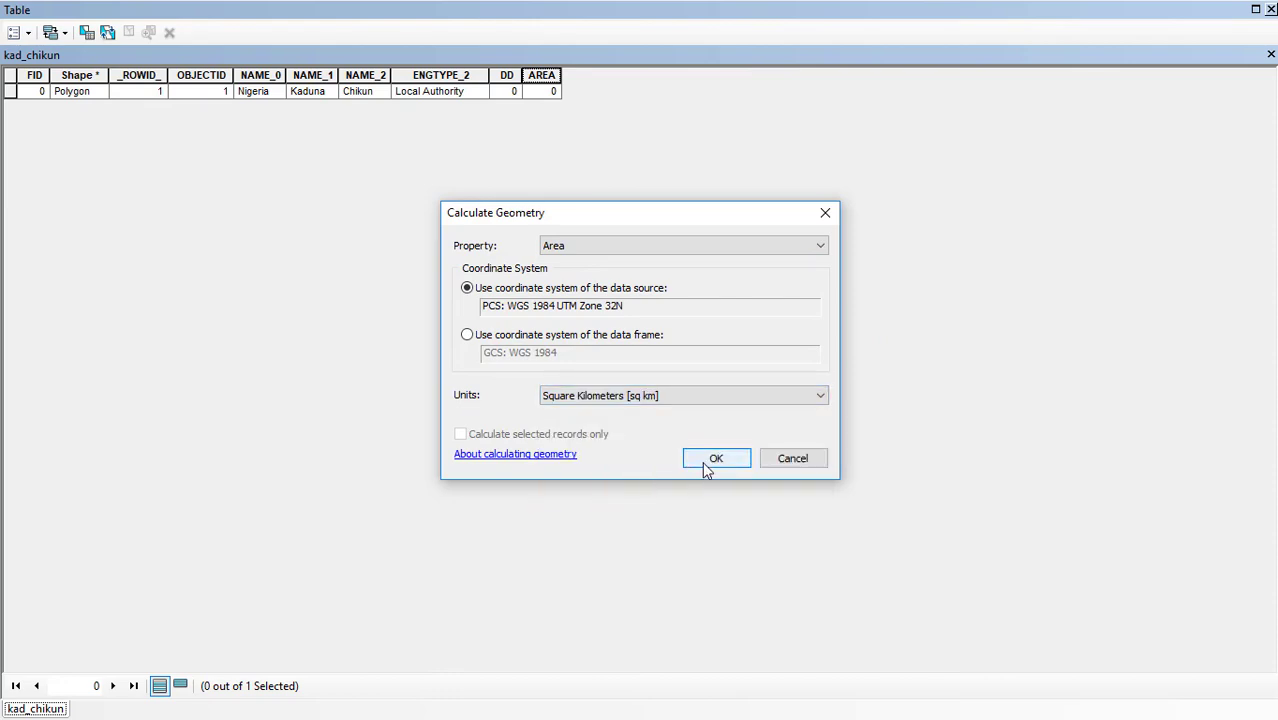
click(703, 458)
click(605, 396)
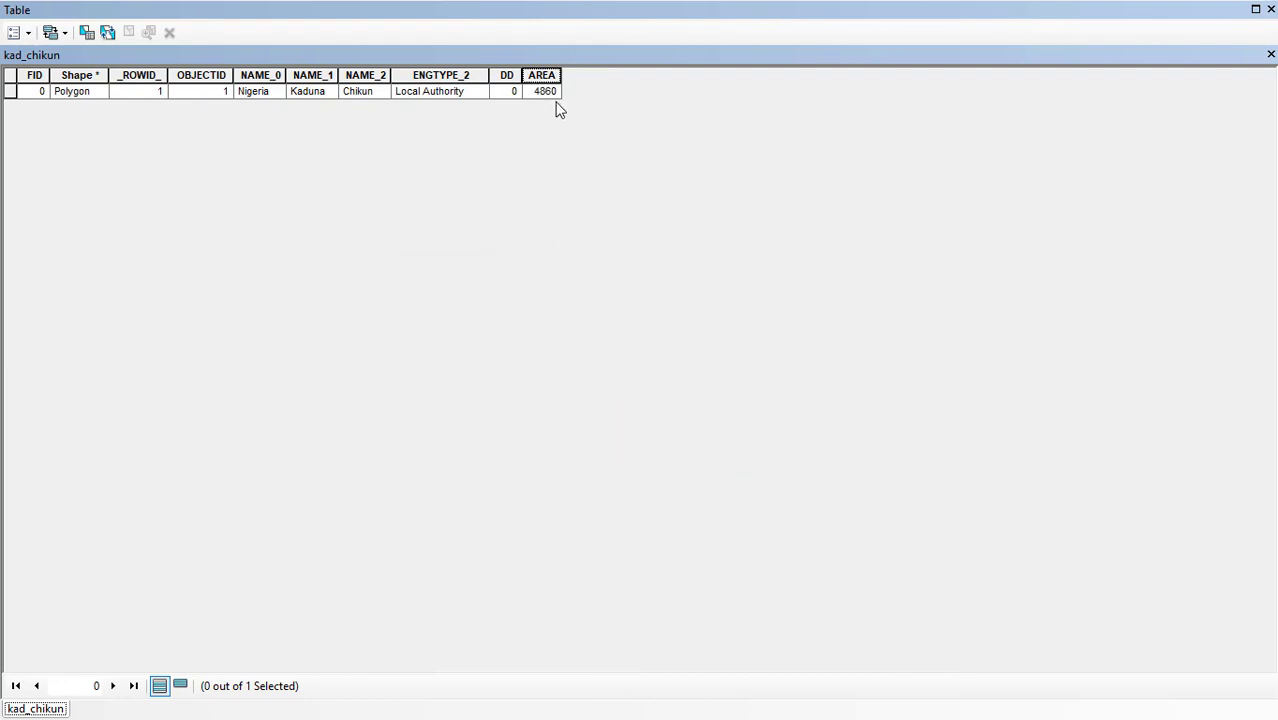
Step: Calculate DD for kad_chikun with the expression 2719162.561646 / [AREA]
right_click(507, 74)
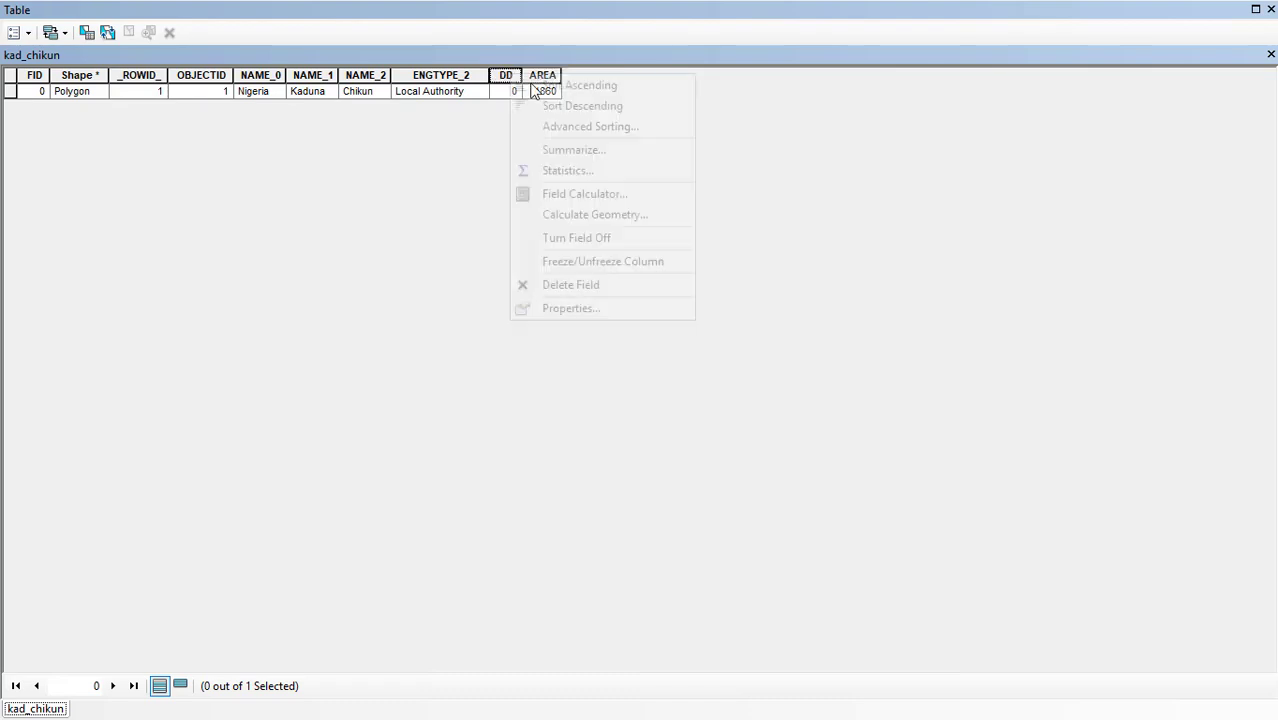
click(590, 192)
click(597, 389)
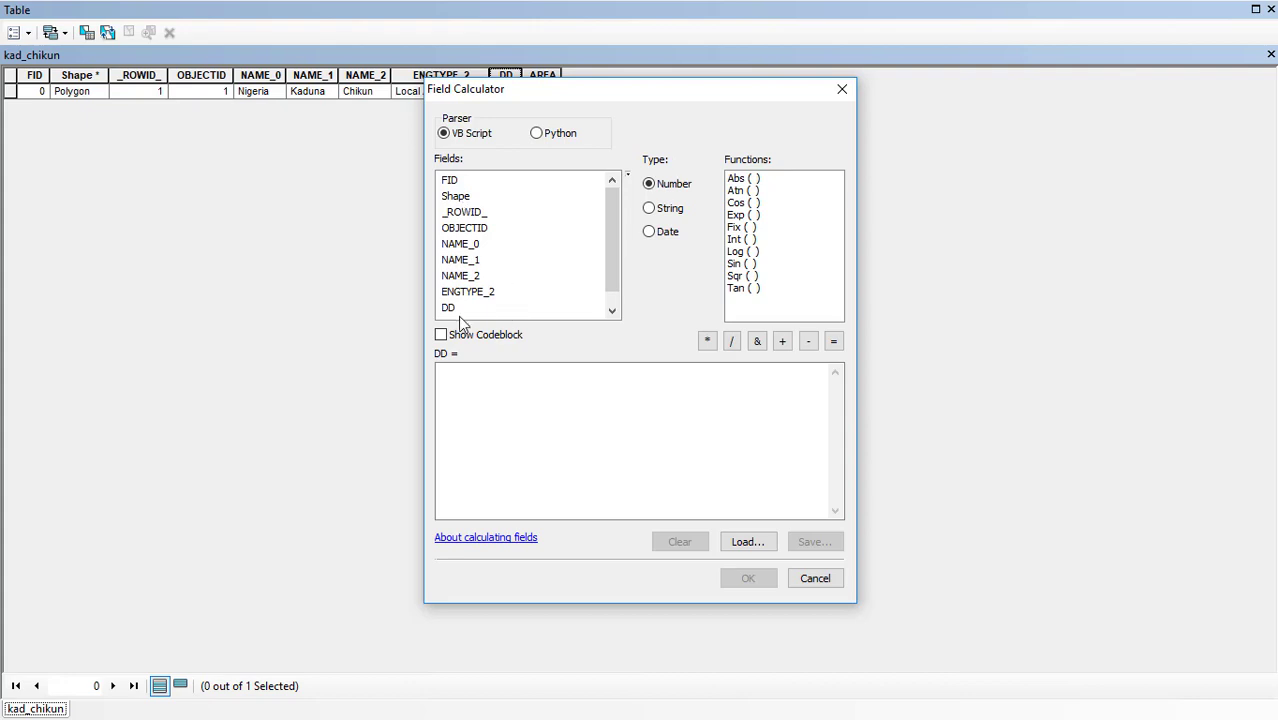
click(452, 375)
right_click(455, 385)
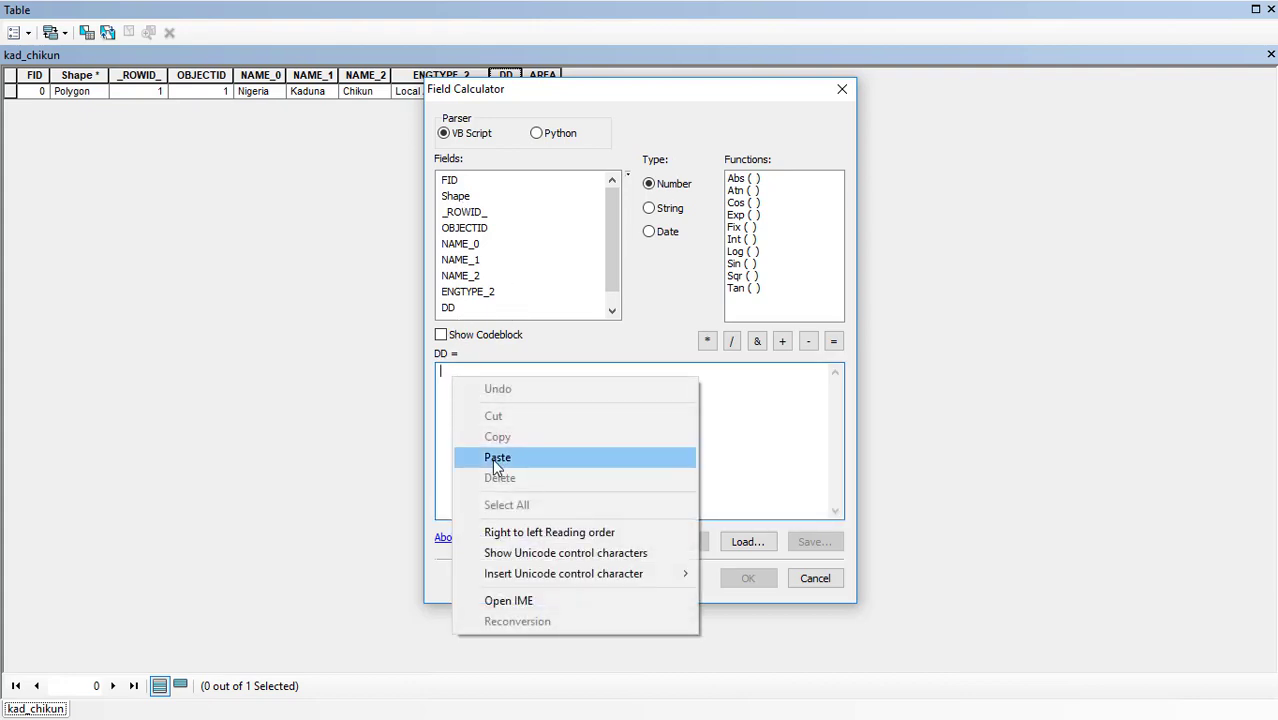
click(492, 458)
click(731, 342)
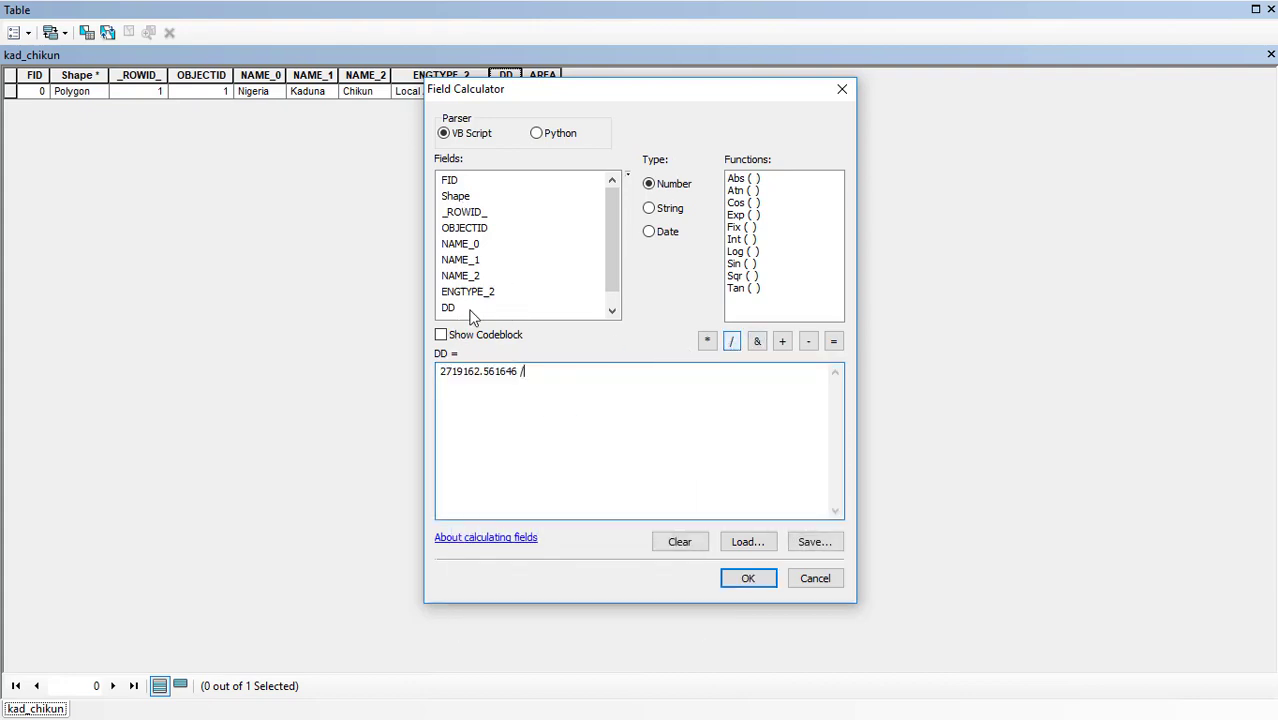
scroll(460, 290, down, 1)
double_click(456, 307)
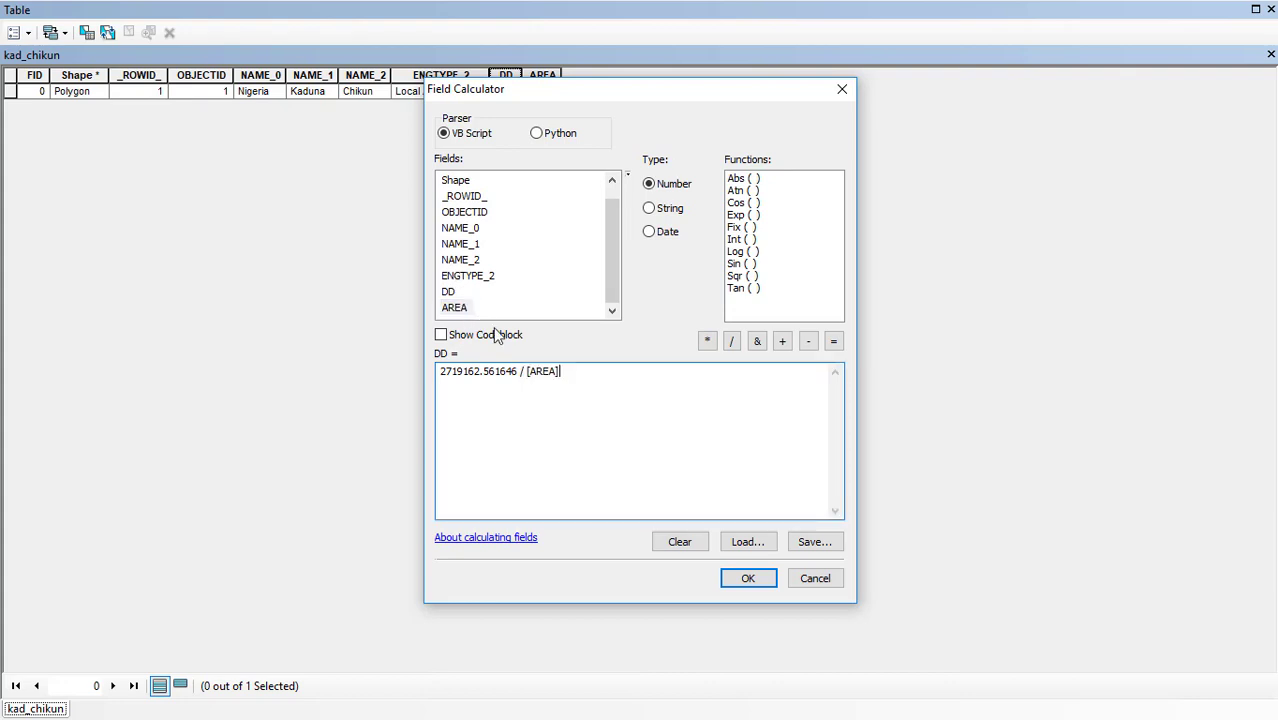
click(740, 575)
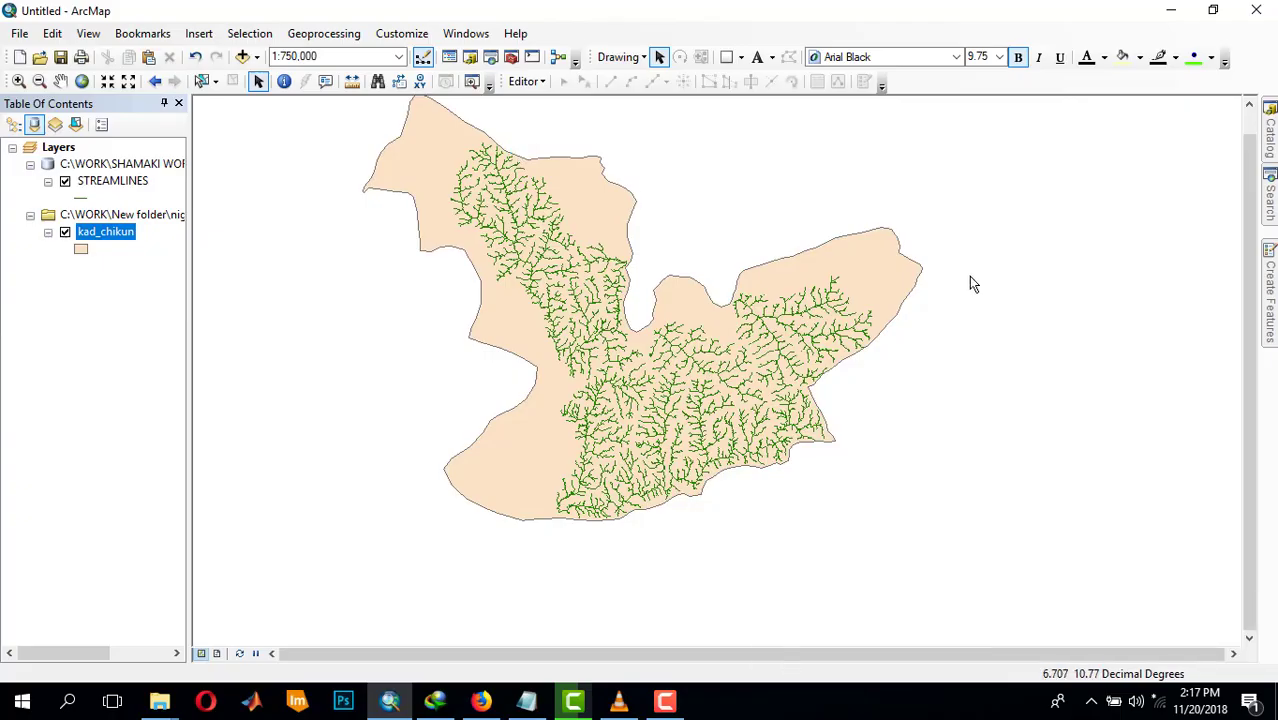
click(1270, 200)
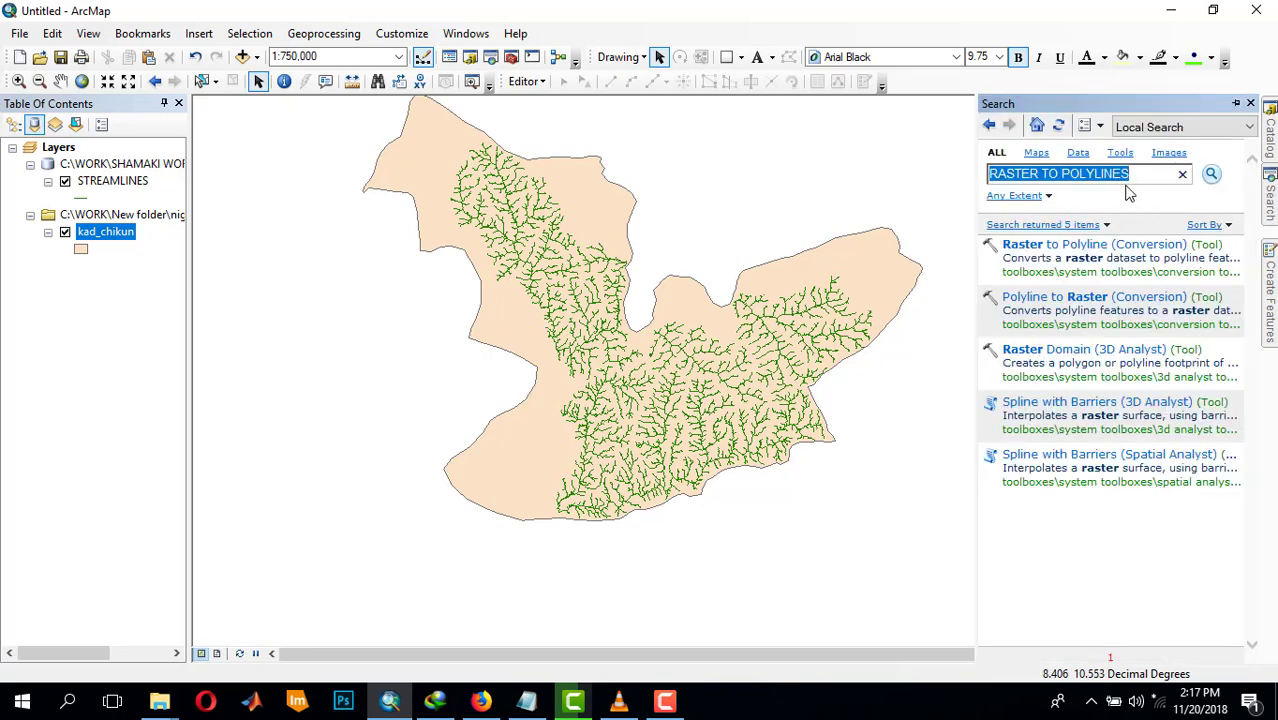
text(FOC)
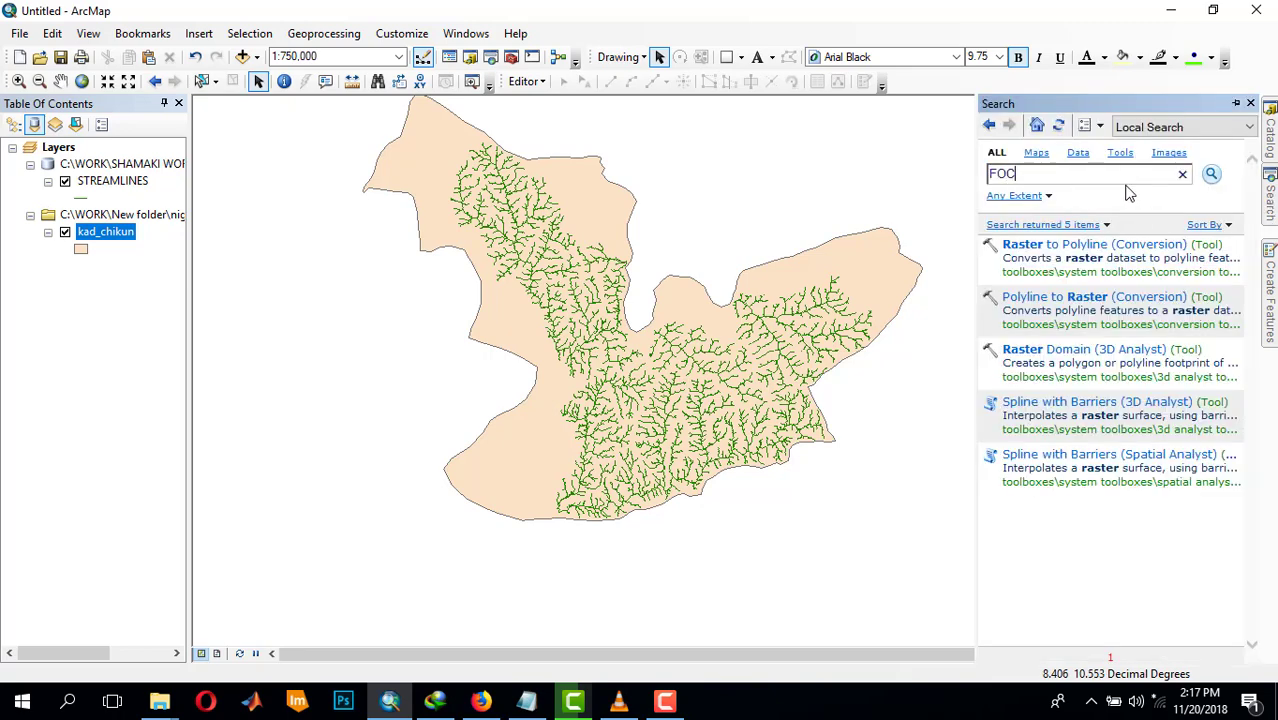
text(AL STATISTICS)
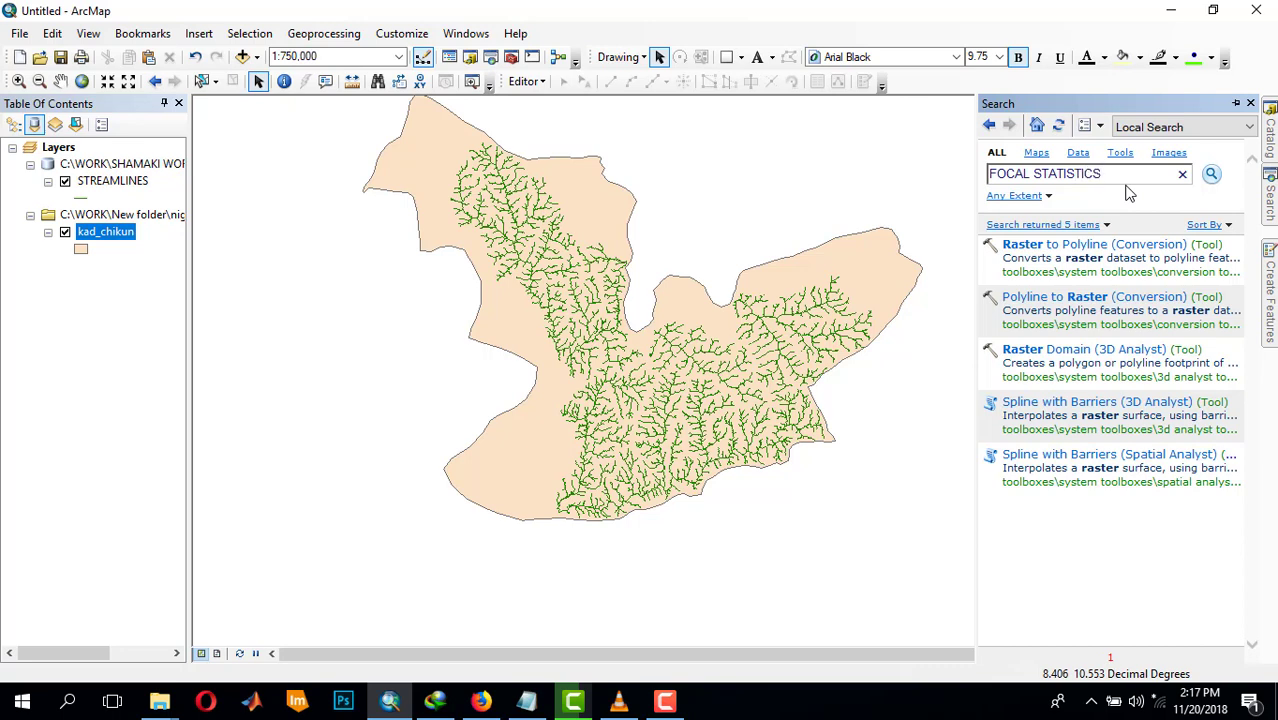
key(Return)
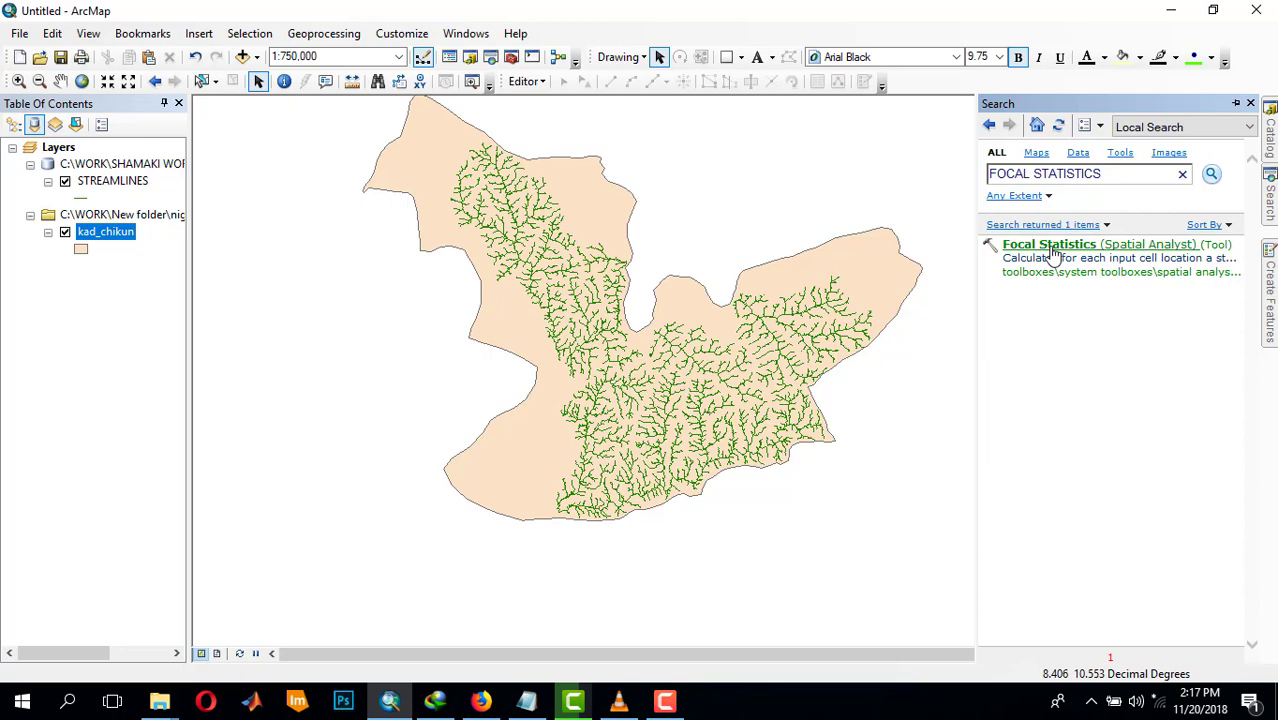
click(1050, 245)
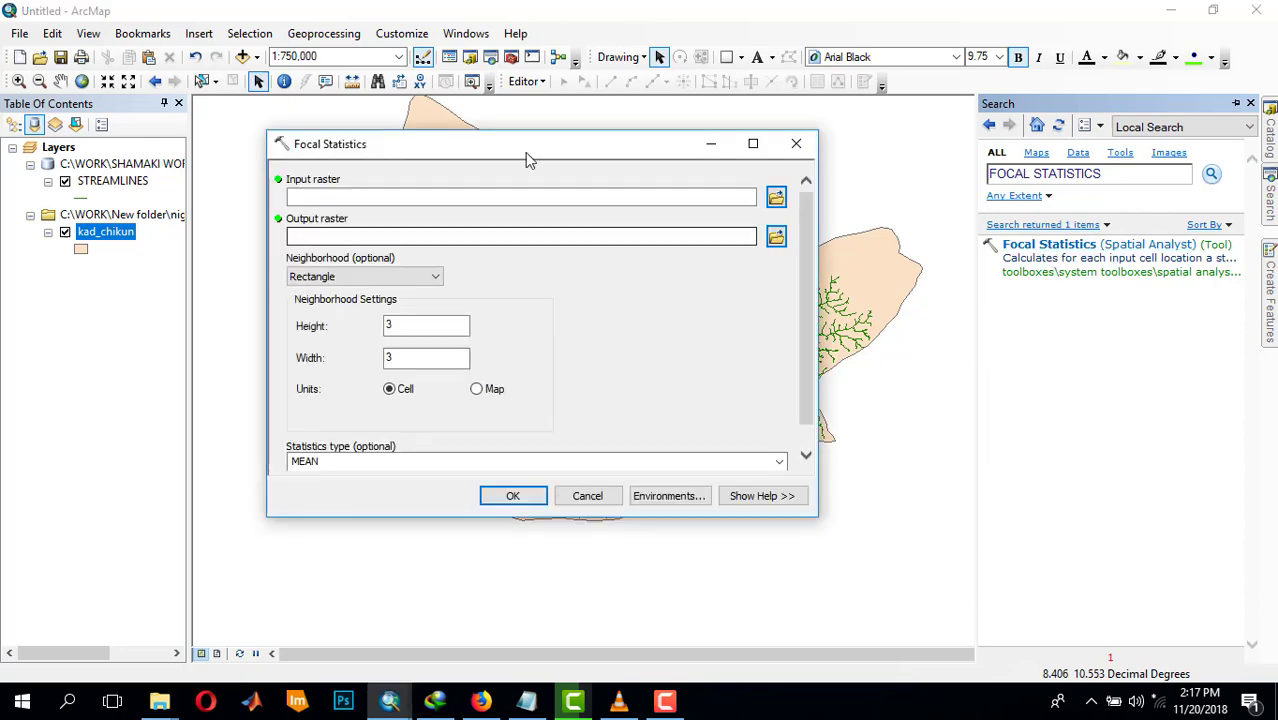
drag(521, 152, 679, 225)
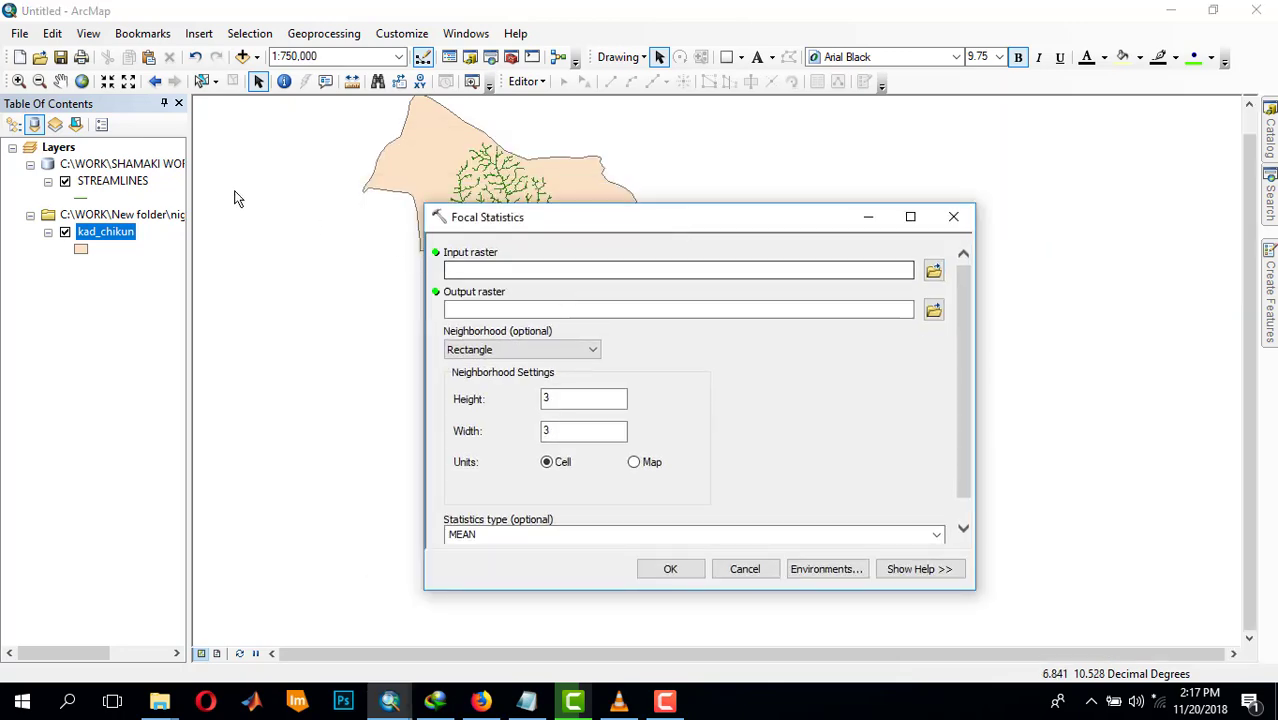
mouse_move(102, 183)
mouse_down()
mouse_move(464, 277)
mouse_move(171, 177)
mouse_move(125, 185)
mouse_up()
Step: Add the streamlines raster from SHAMAKI WORK via the Catalog and bring back Focal Statistics
click(950, 218)
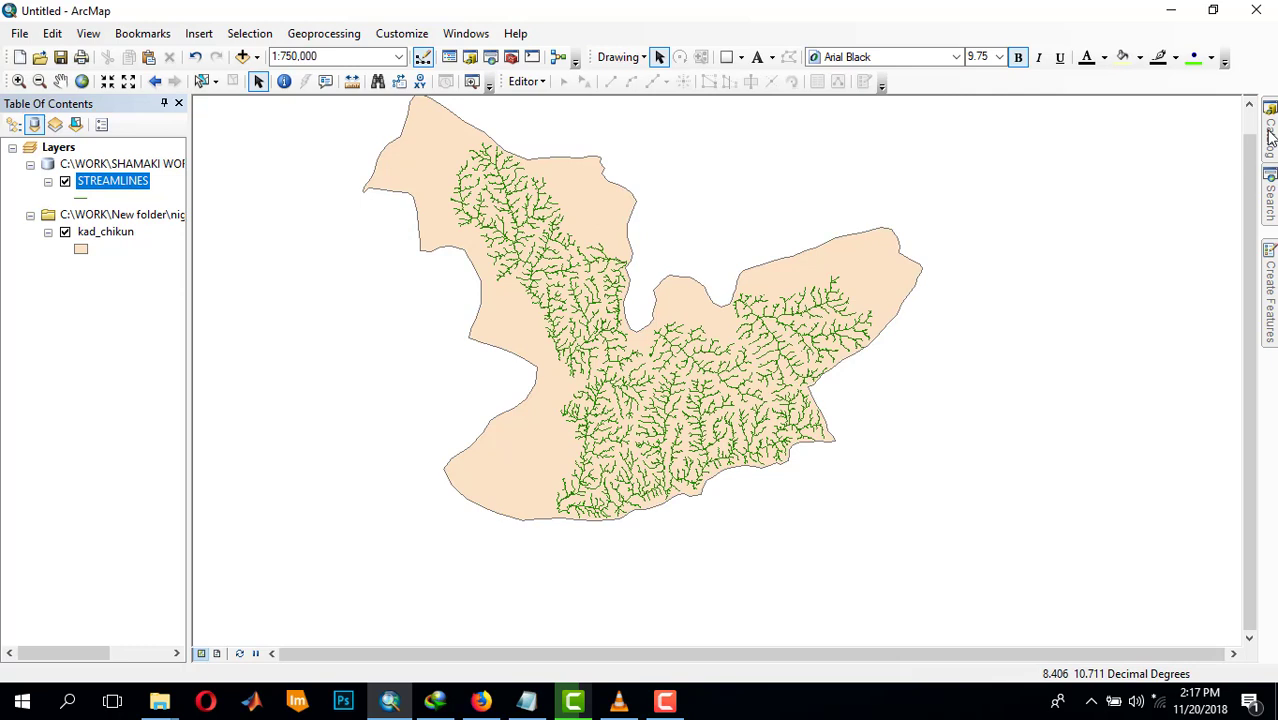
click(1270, 138)
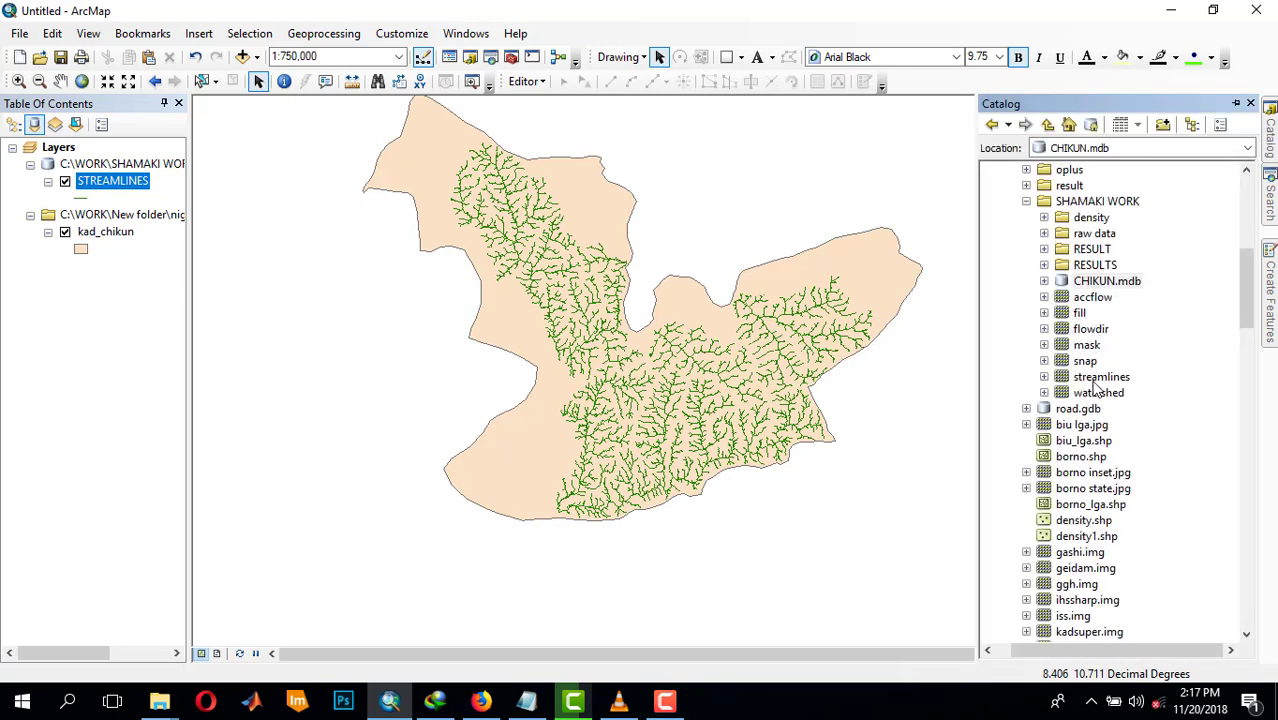
drag(1098, 381, 90, 230)
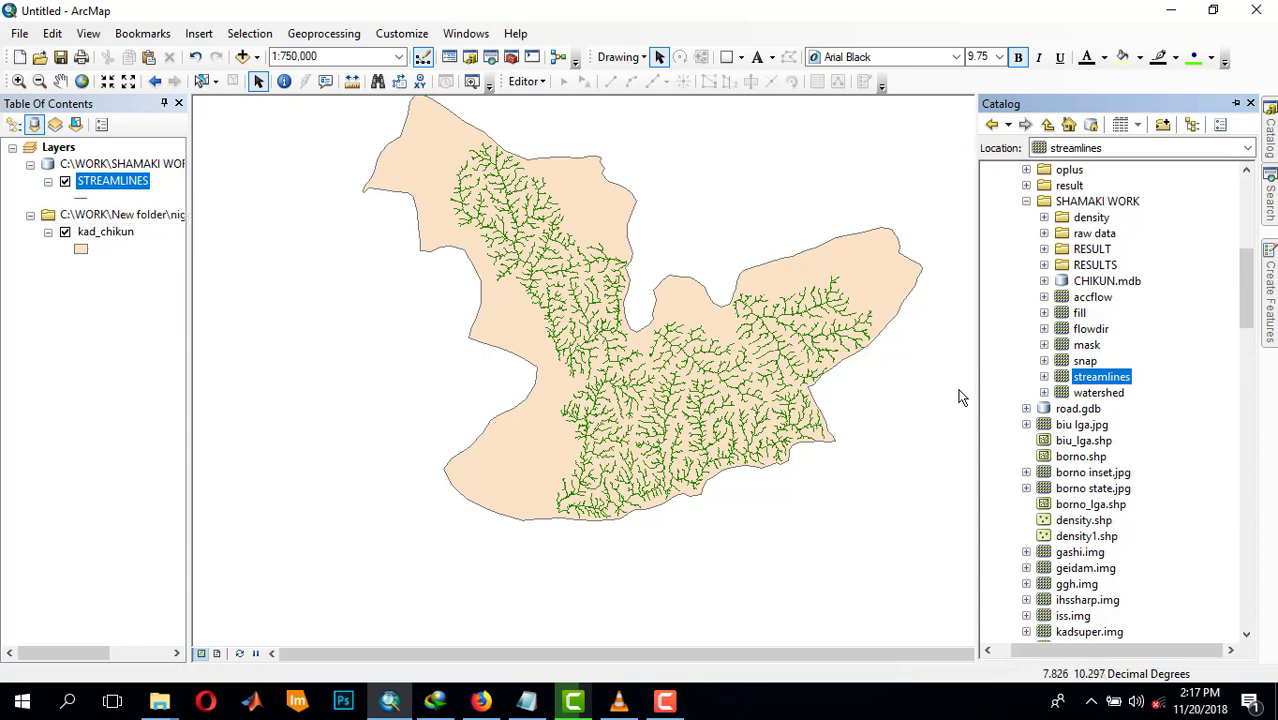
drag(1044, 381, 445, 302)
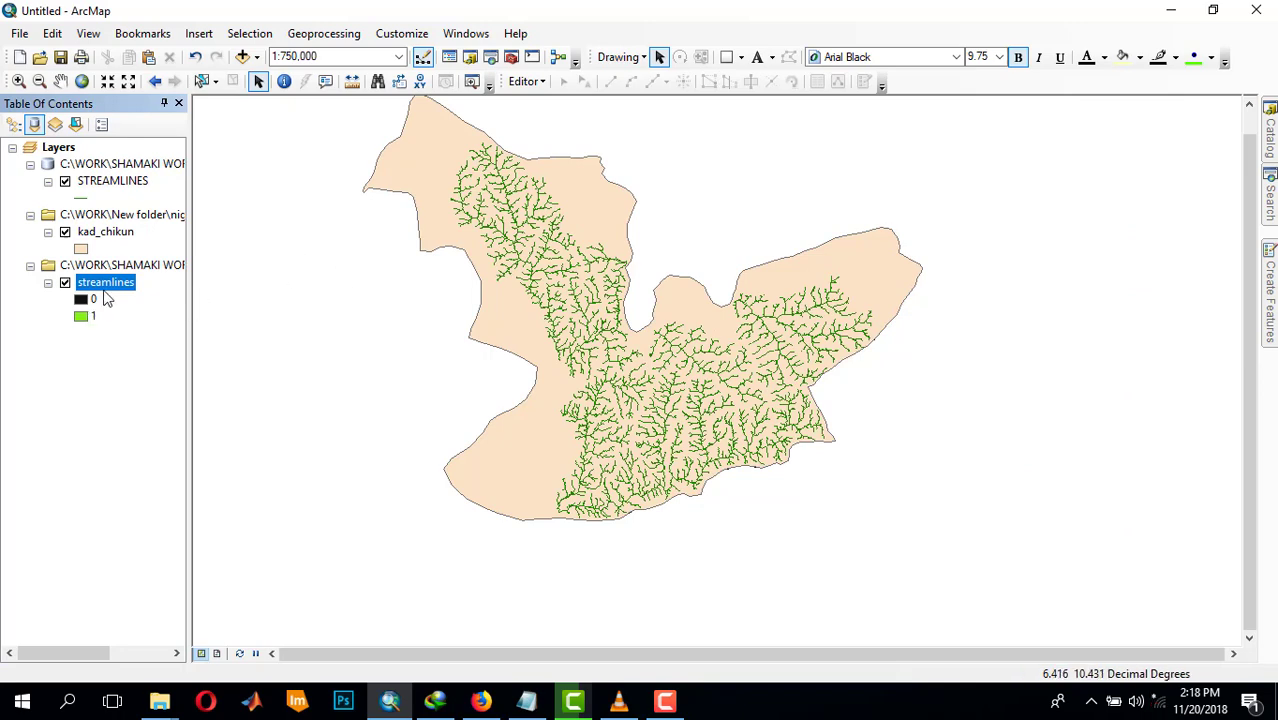
click(1269, 212)
Step: Run Focal Statistics on streamlines, MEAN over a radius-3 circle, saving SHAMAKI WORK\DDENSITY
click(1045, 245)
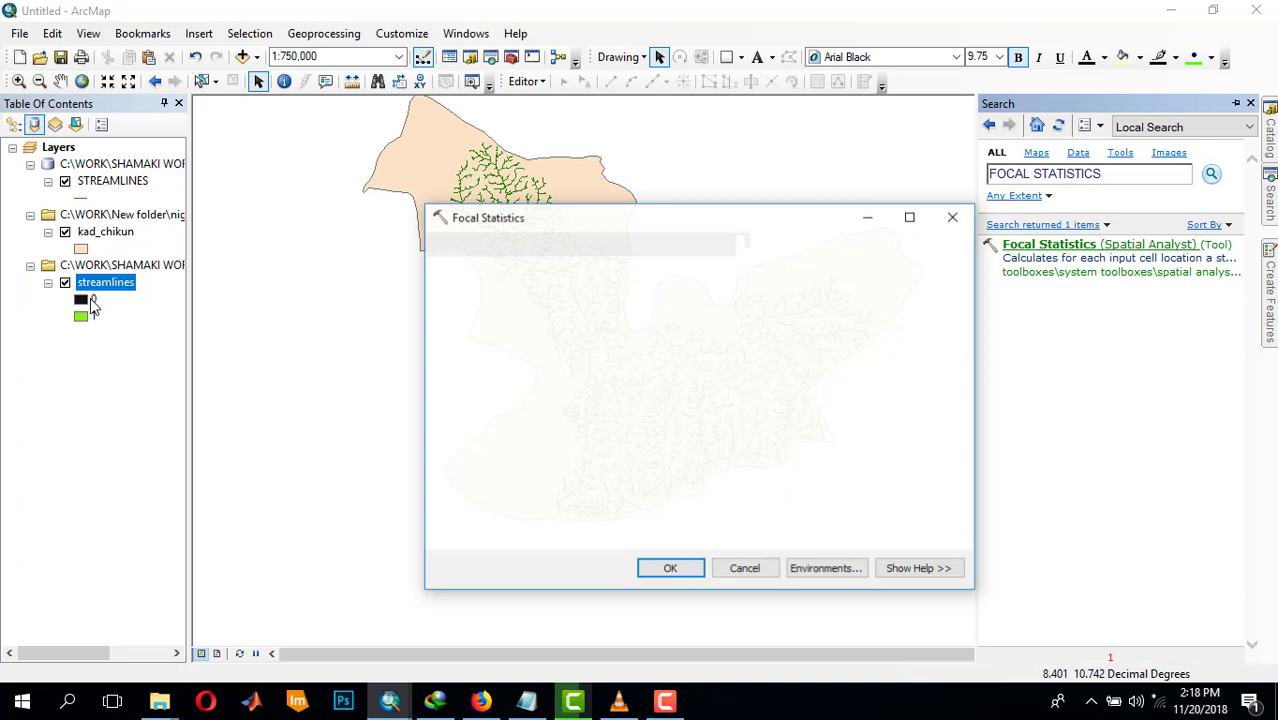
drag(105, 283, 551, 273)
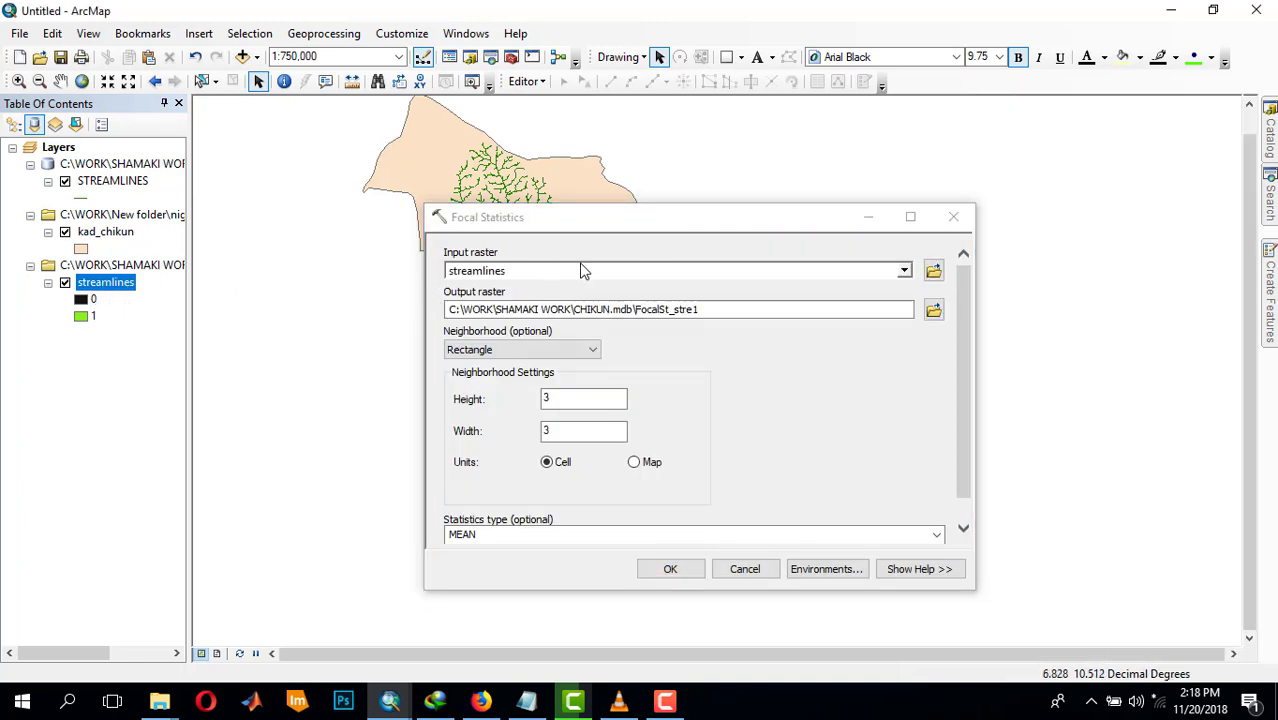
click(933, 309)
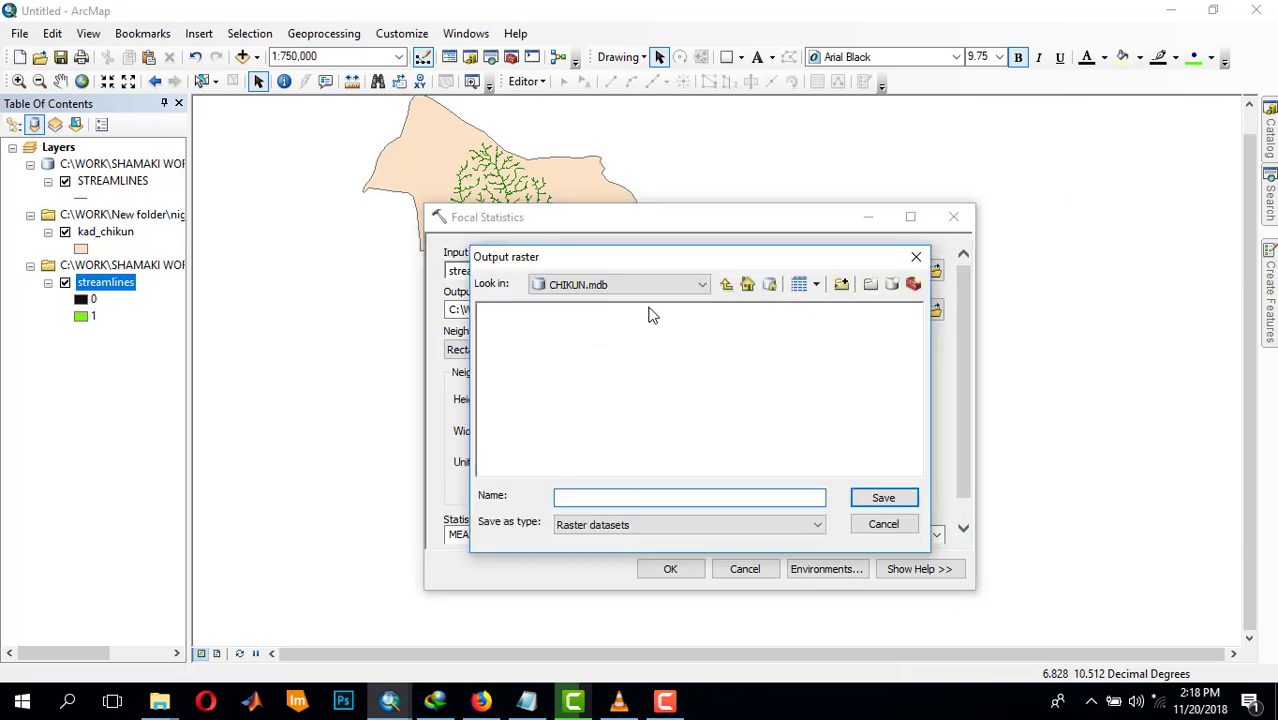
click(727, 285)
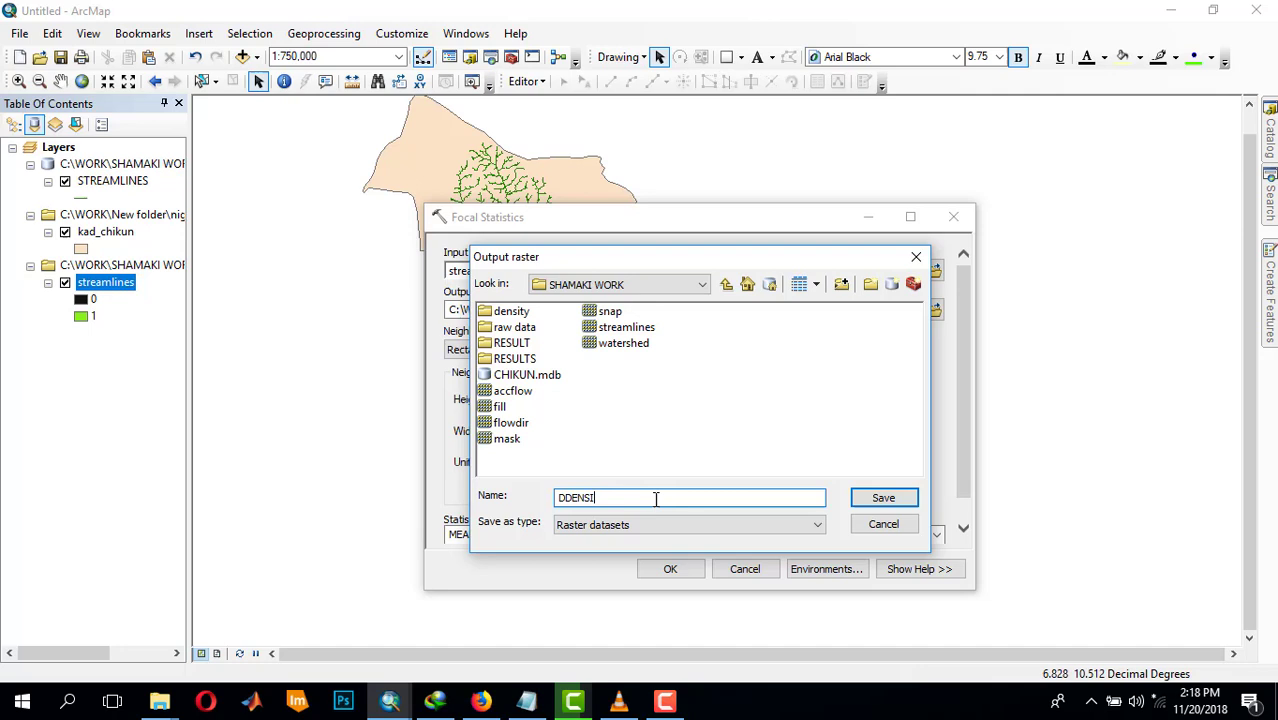
text(TY)
click(866, 500)
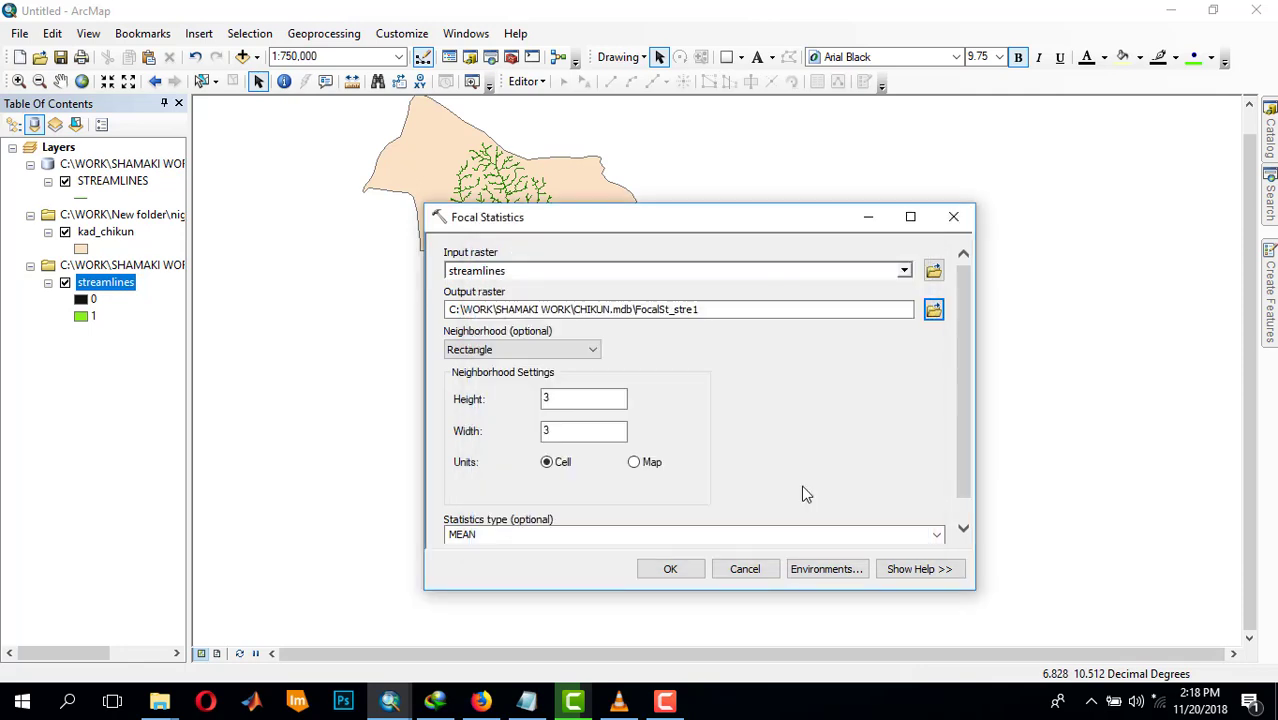
click(552, 352)
click(459, 379)
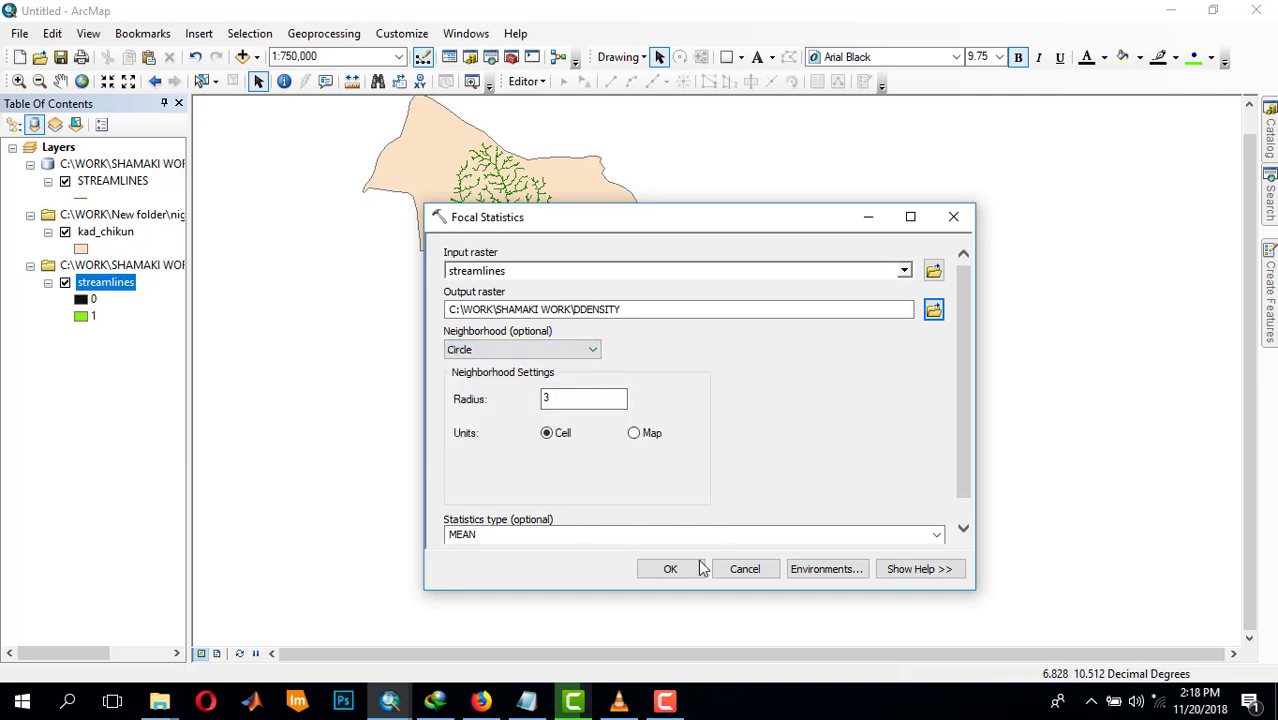
scroll(886, 476, down, 1)
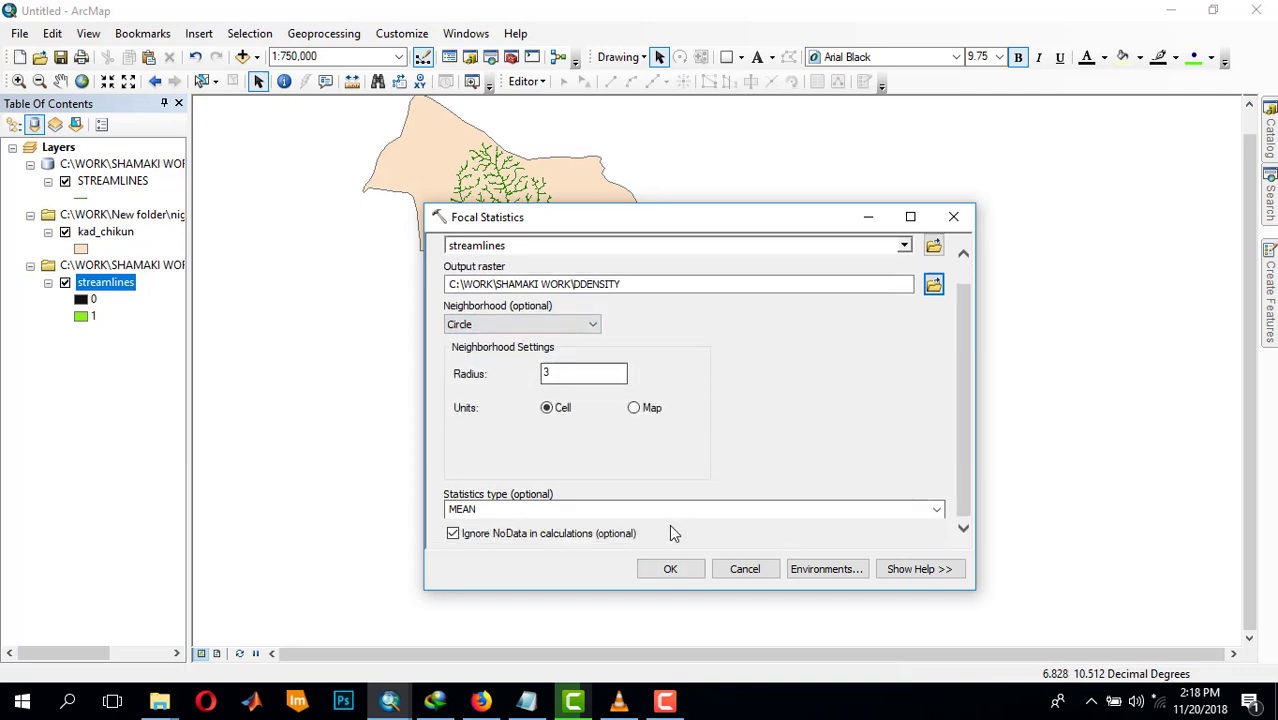
click(668, 567)
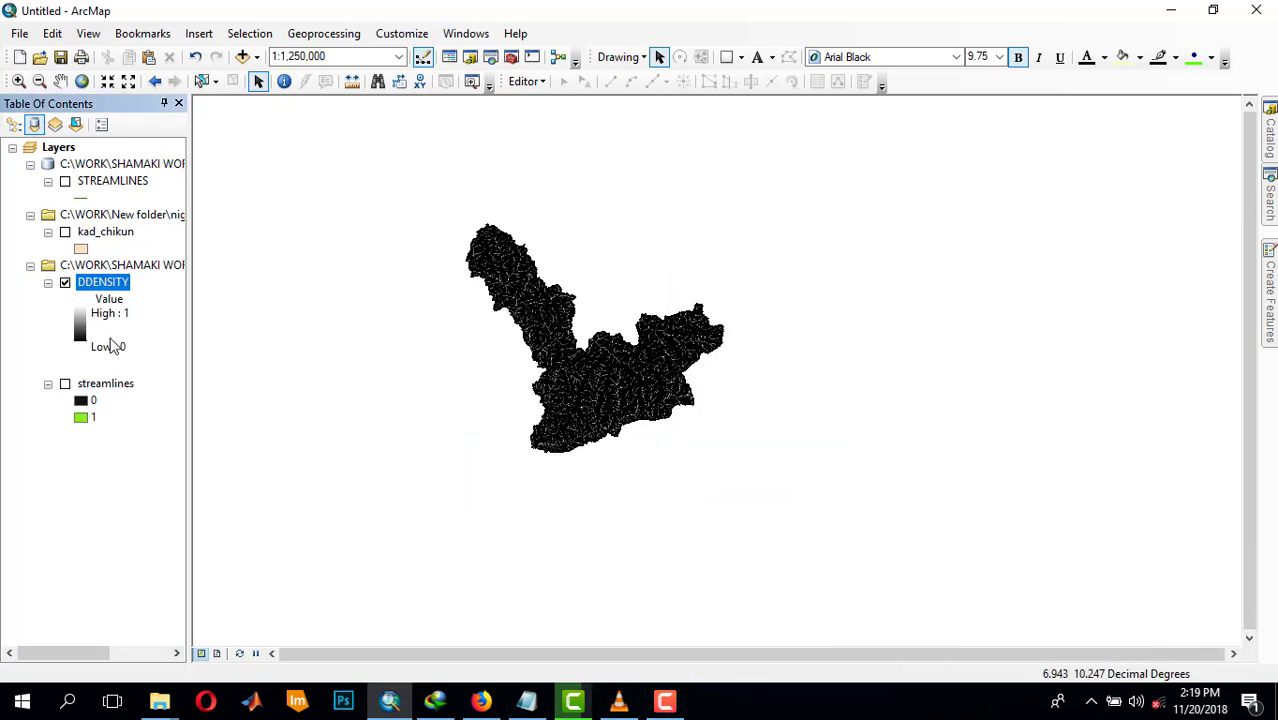
Step: Set DDENSITY's symbology to Classified, computing unique values, giving 5 Natural Breaks classes
right_click(110, 285)
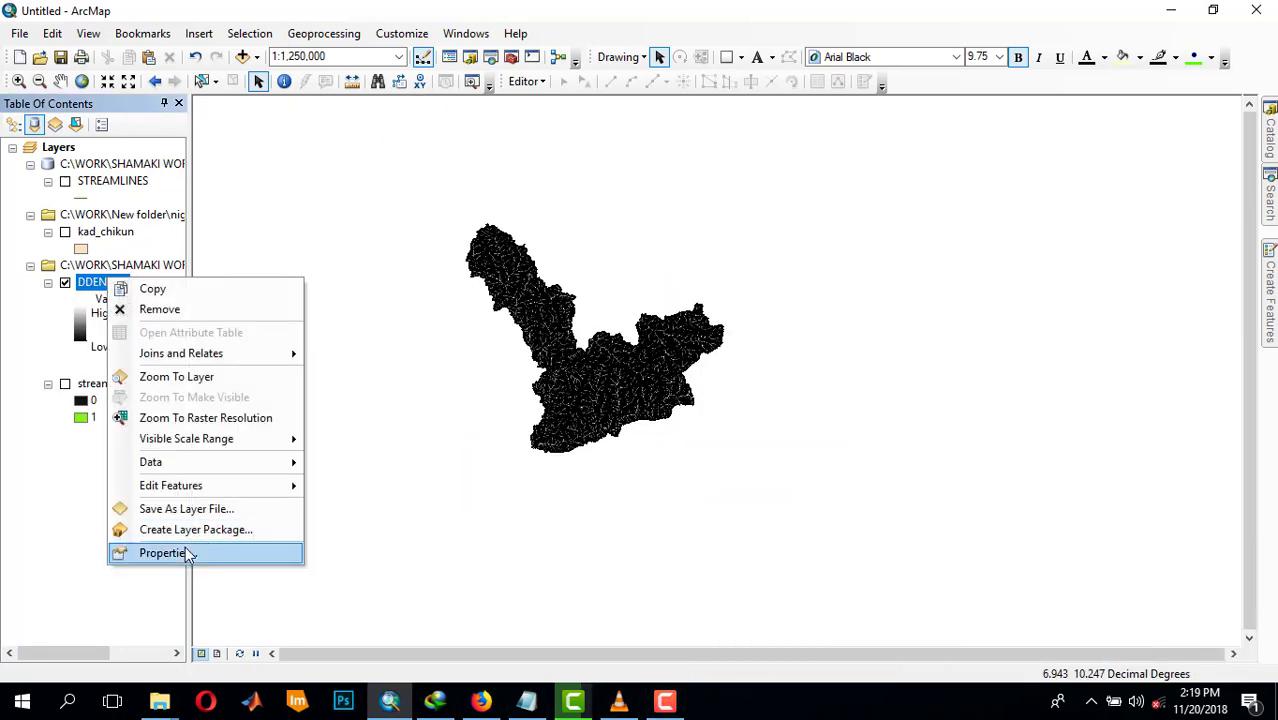
click(189, 551)
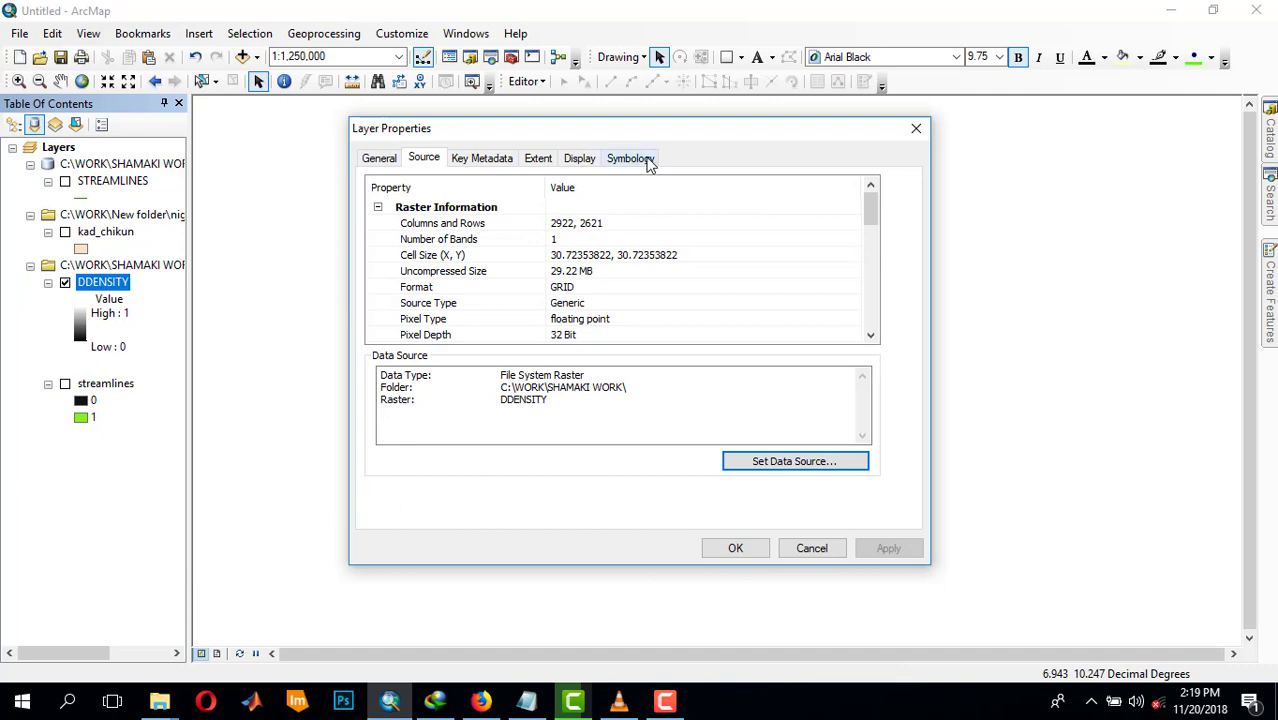
click(622, 158)
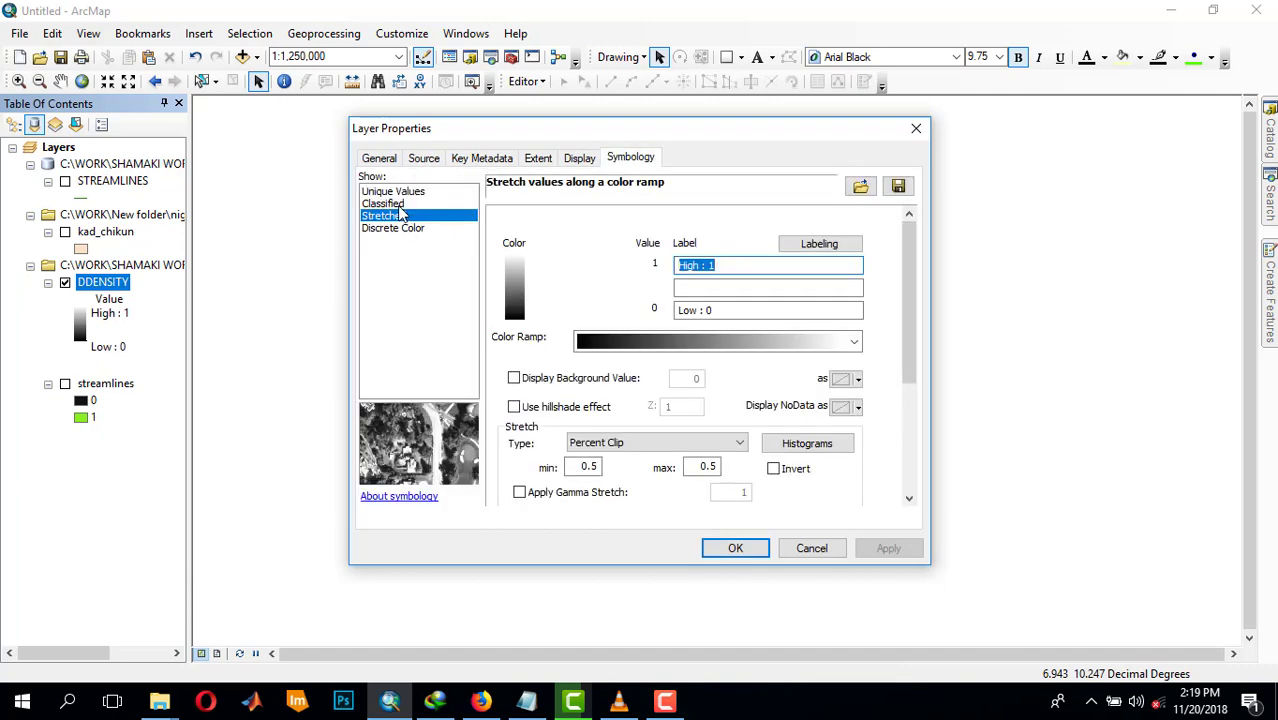
click(386, 204)
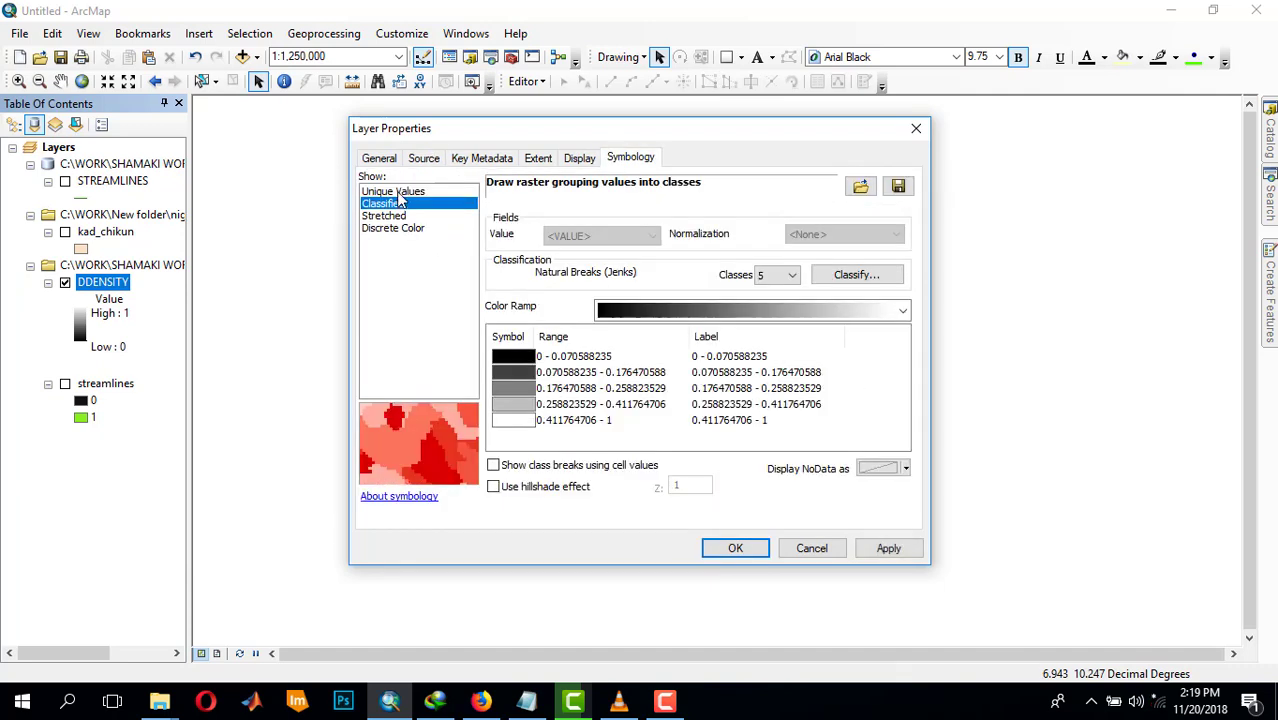
click(398, 193)
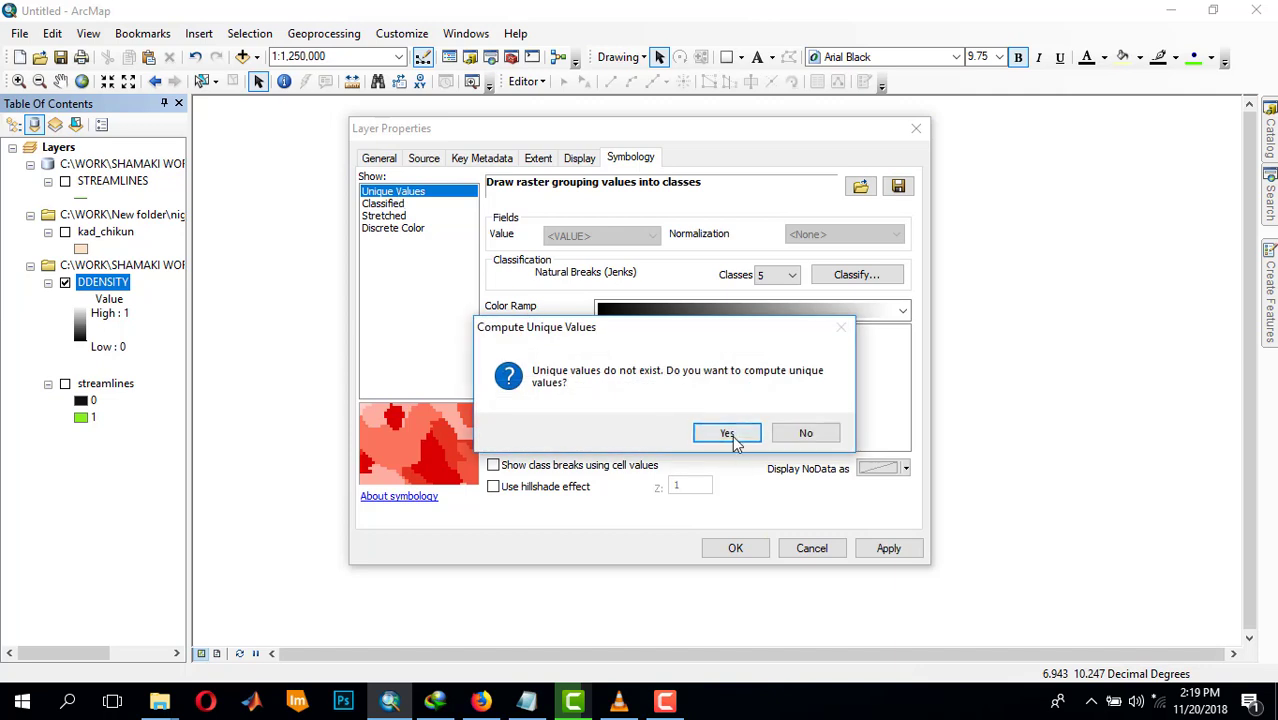
click(730, 433)
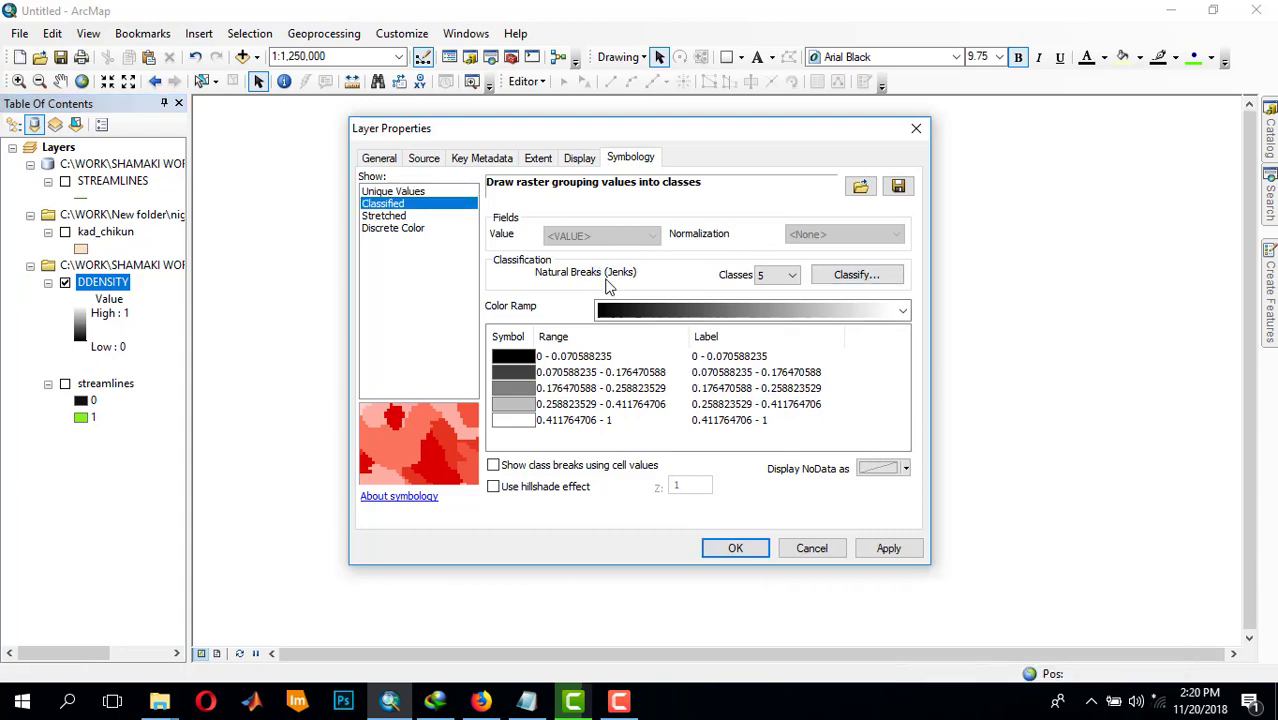
Step: Set the DDENSITY classification to 10 Natural Breaks (Jenks) classes
click(880, 278)
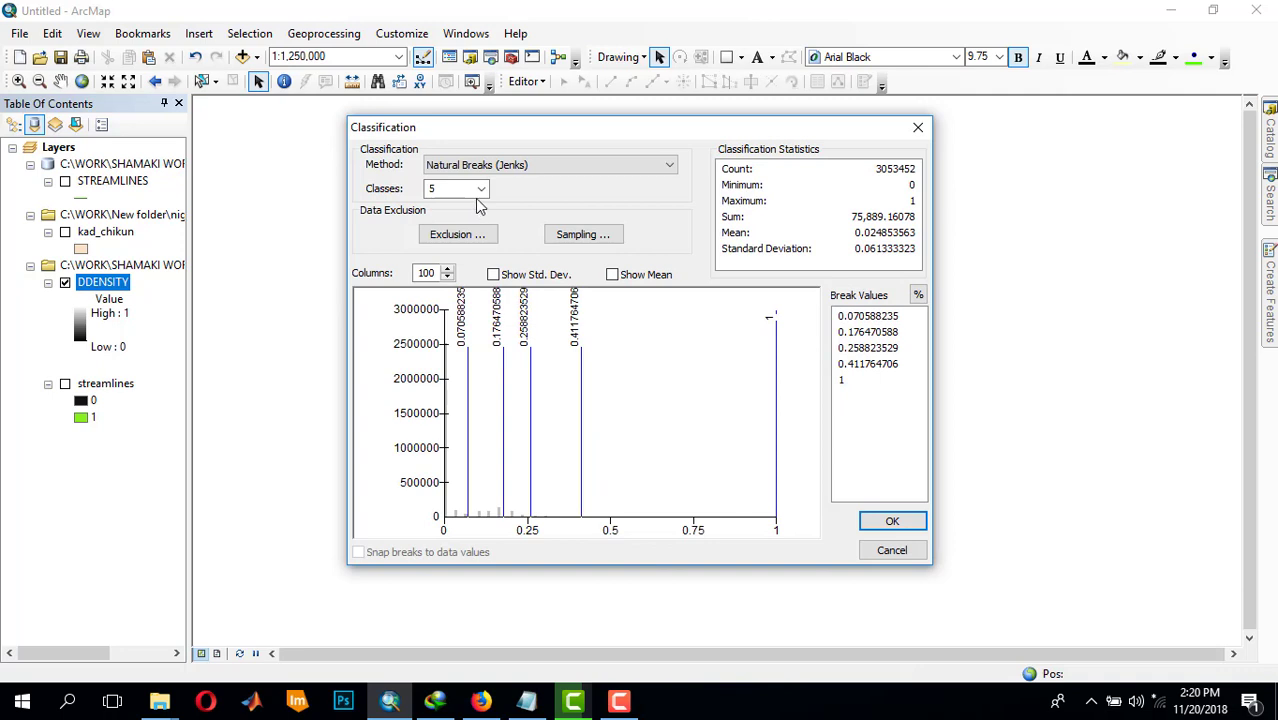
click(479, 190)
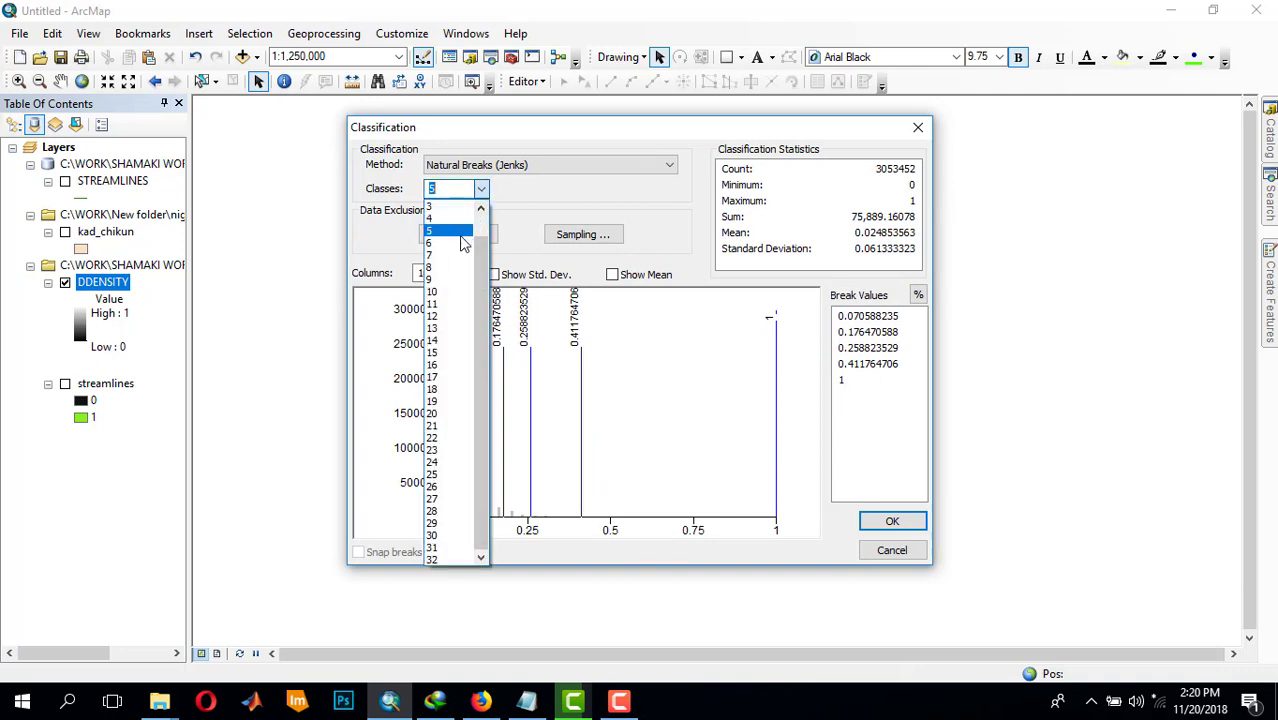
click(466, 290)
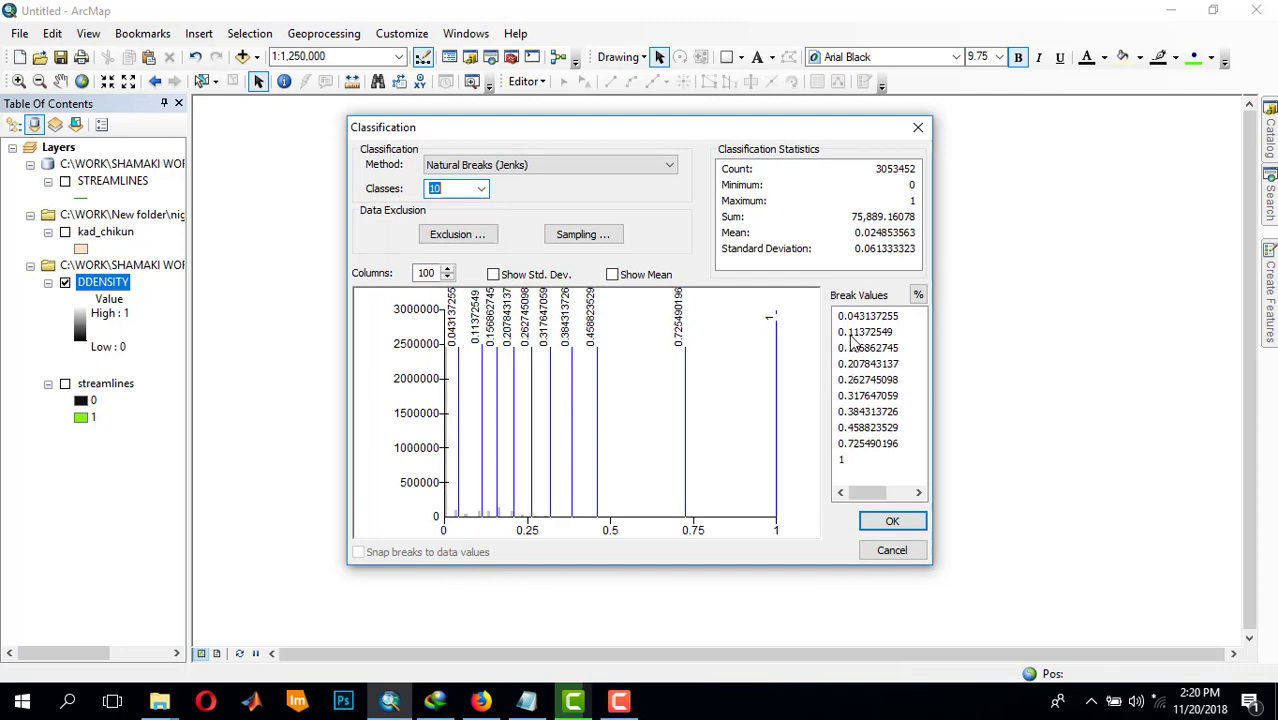
click(893, 524)
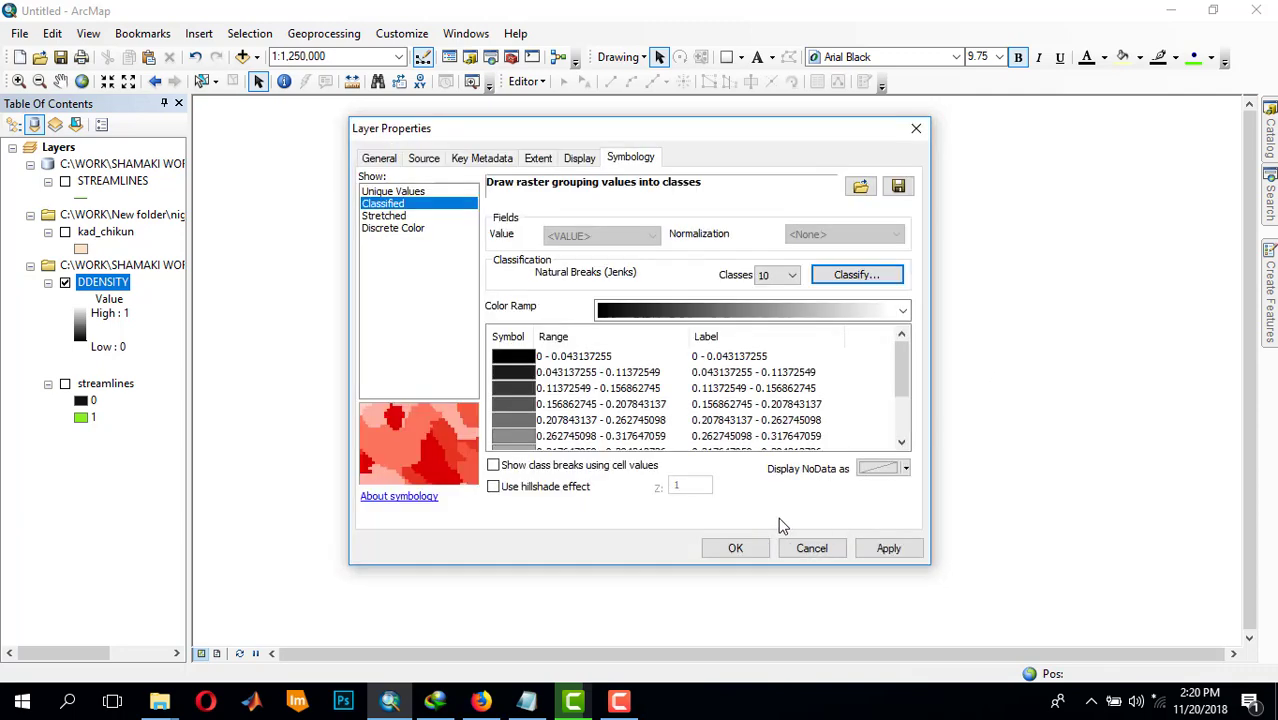
Step: Apply a yellow-to-purple colour ramp to the DDENSITY classes
click(826, 314)
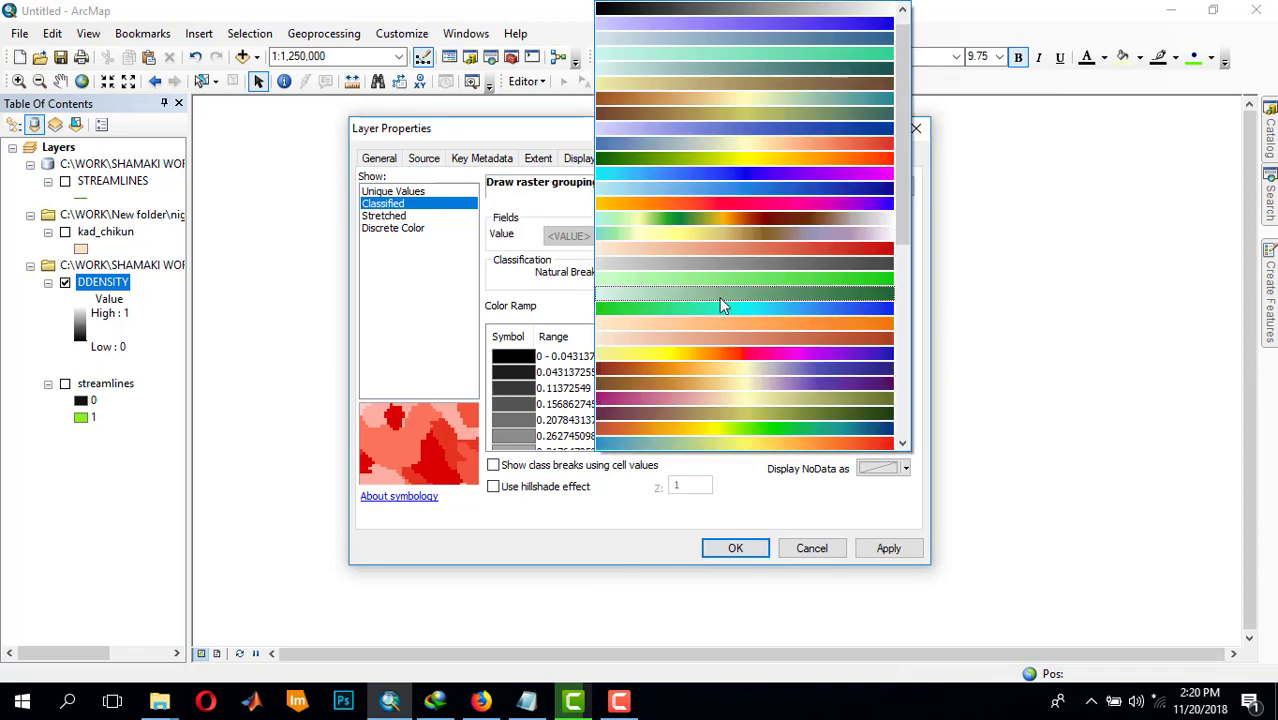
click(729, 352)
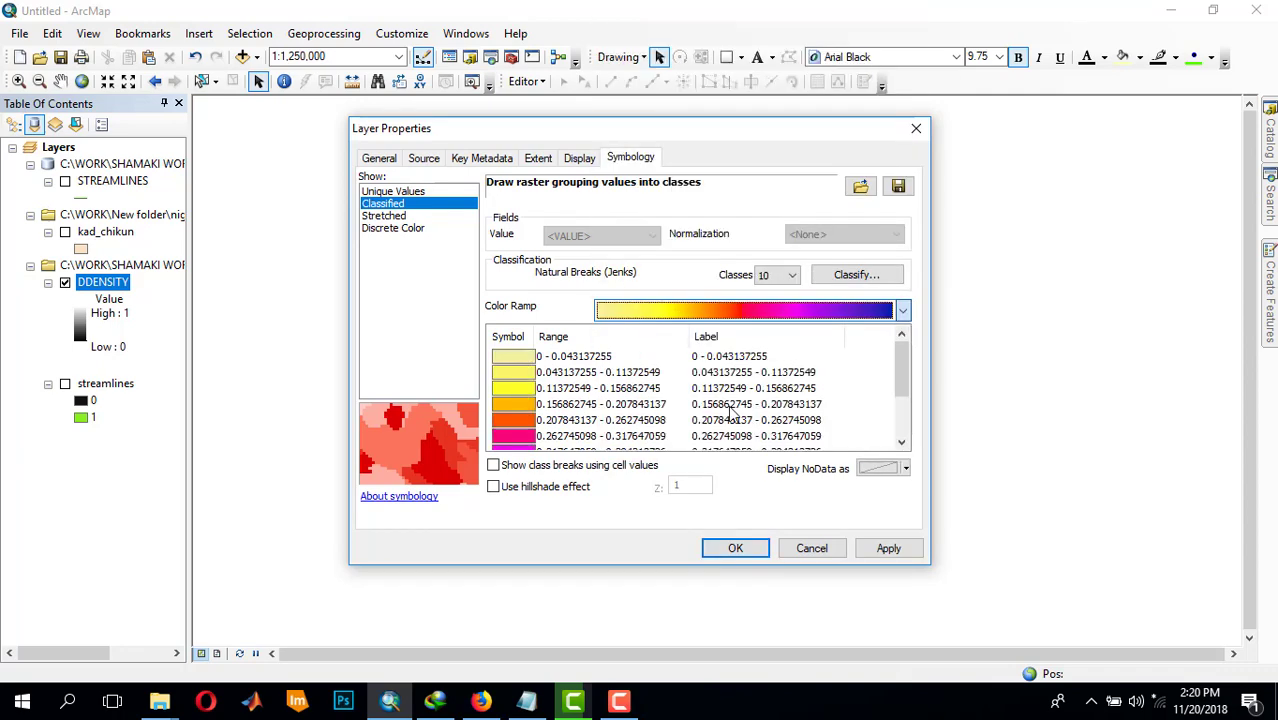
click(736, 548)
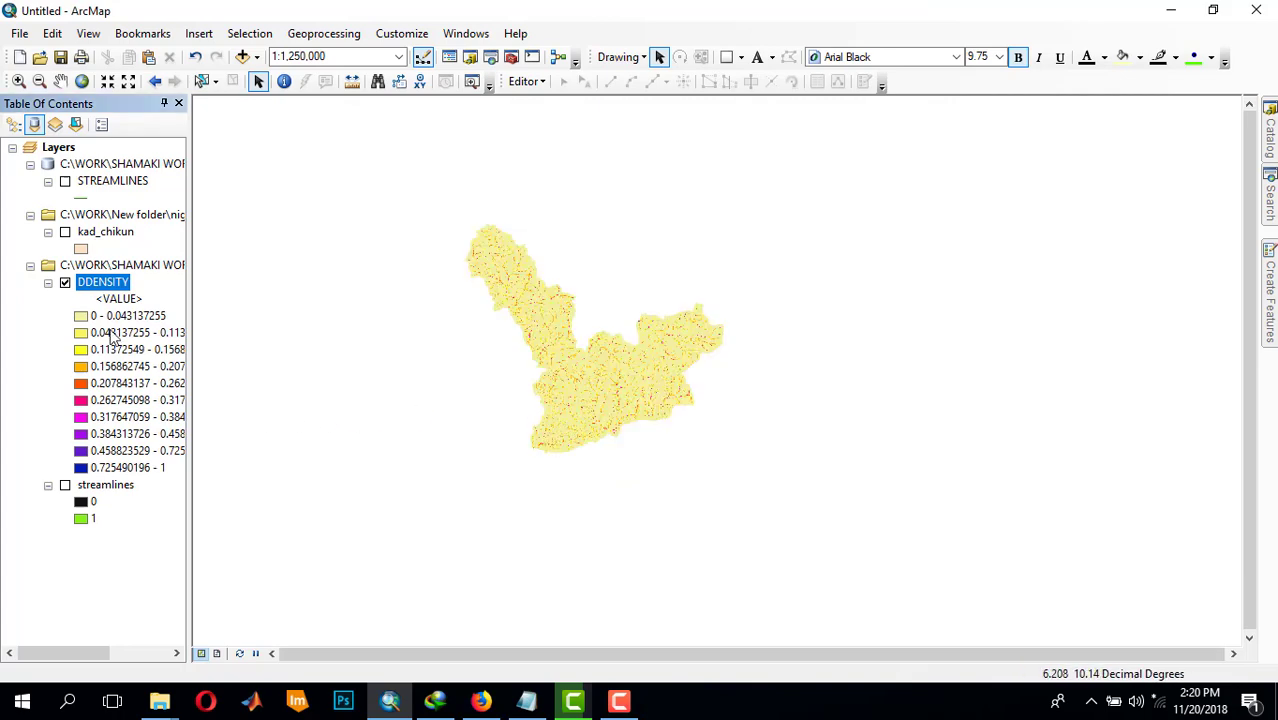
Step: Switch DDENSITY to the green-yellow-red colour ramp and zoom around the result
right_click(115, 285)
click(150, 549)
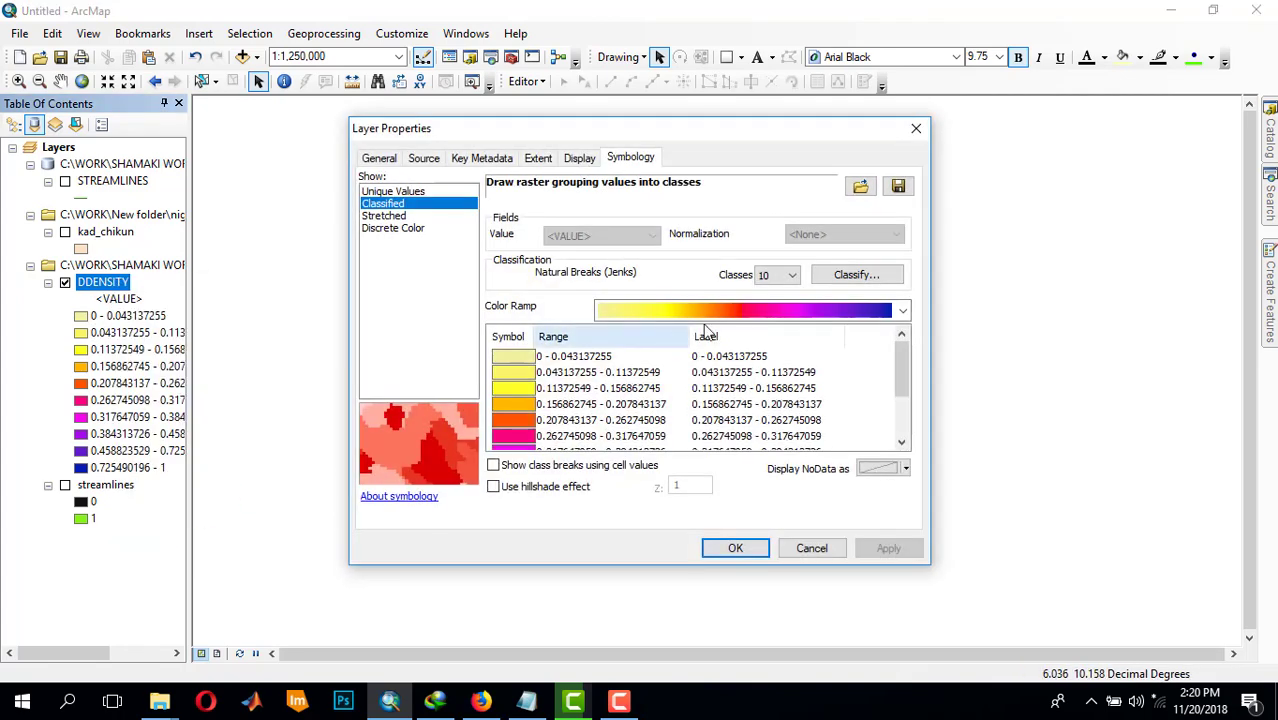
click(756, 310)
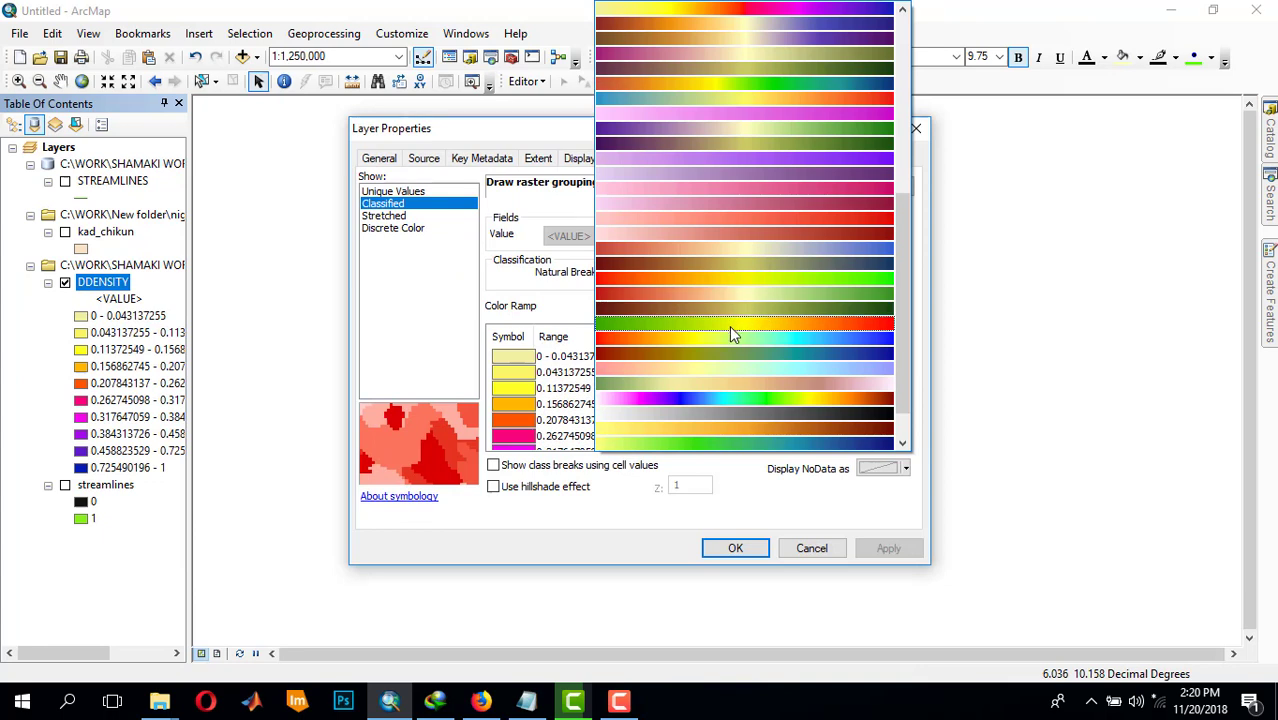
click(731, 324)
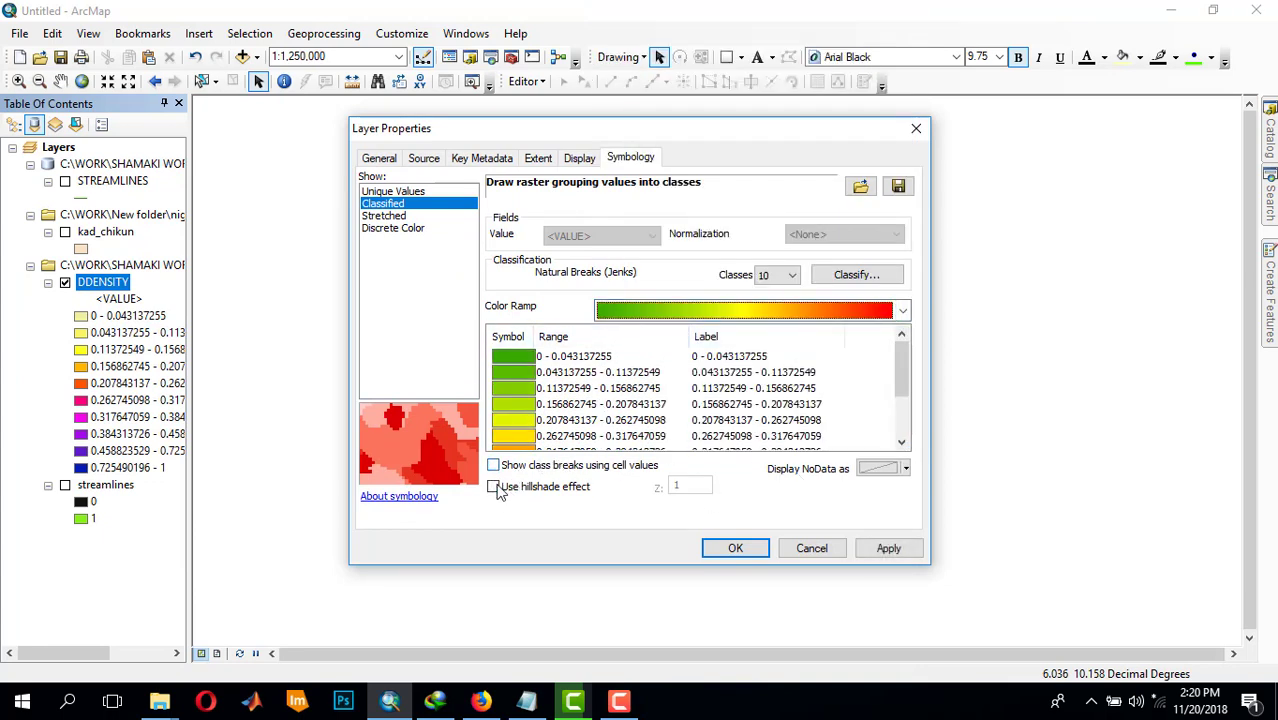
click(730, 549)
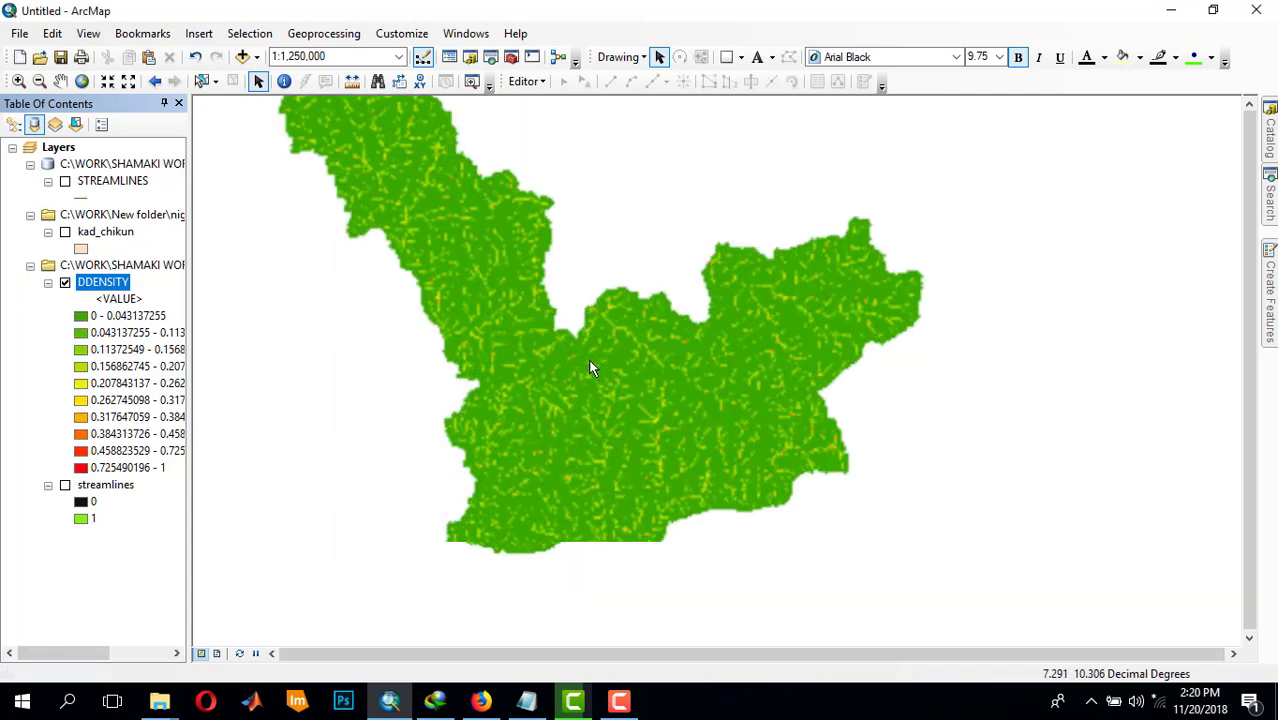
scroll(590, 368, up, 3)
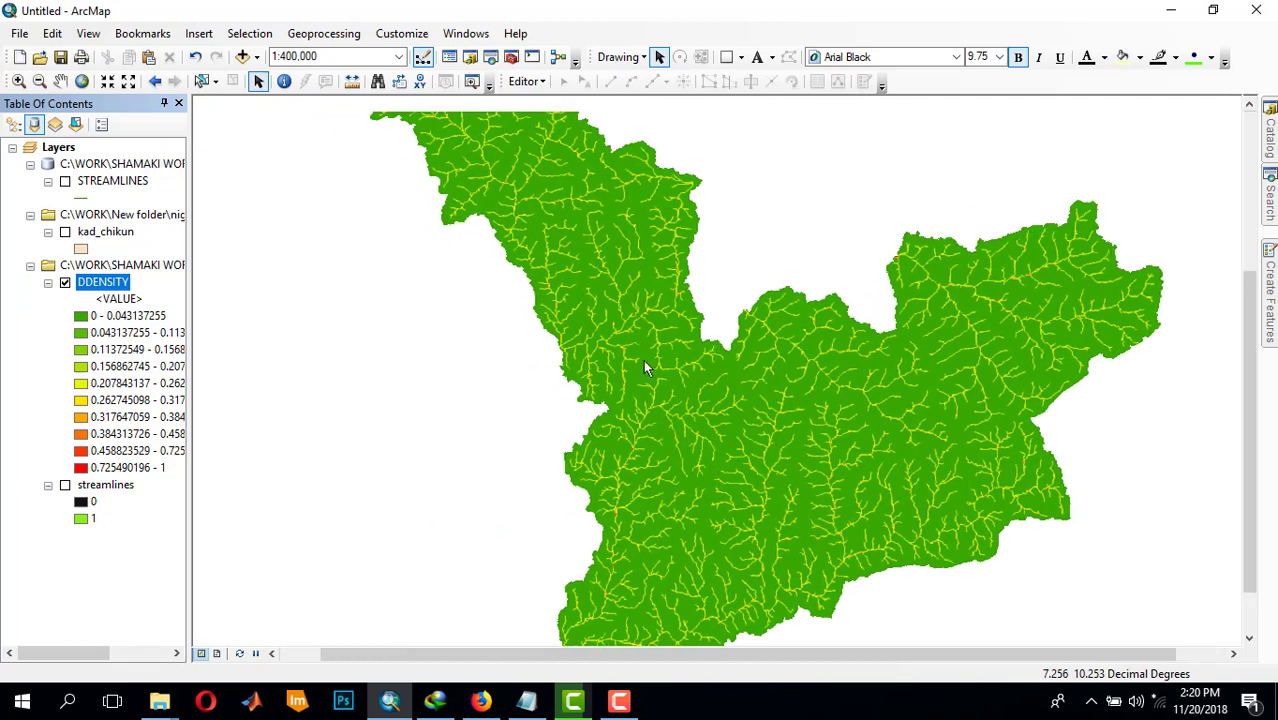
scroll(645, 368, up, 3)
scroll(567, 447, down, 3)
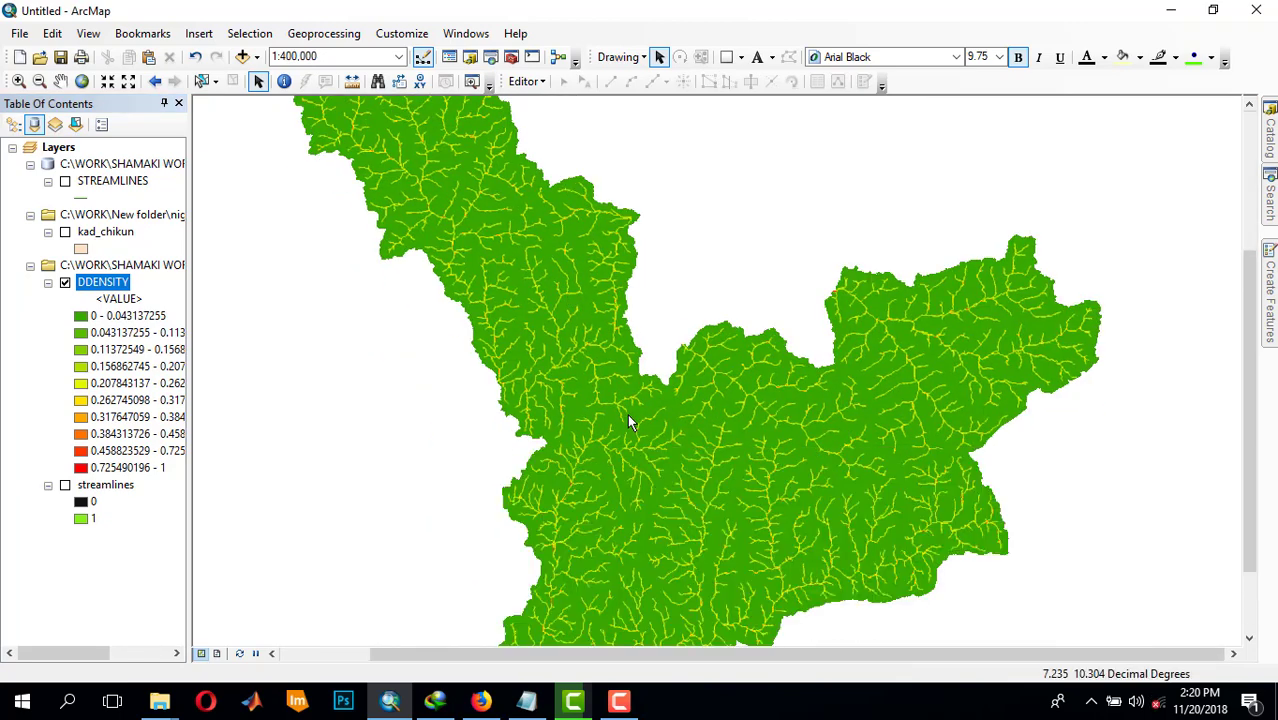
scroll(630, 366, down, 5)
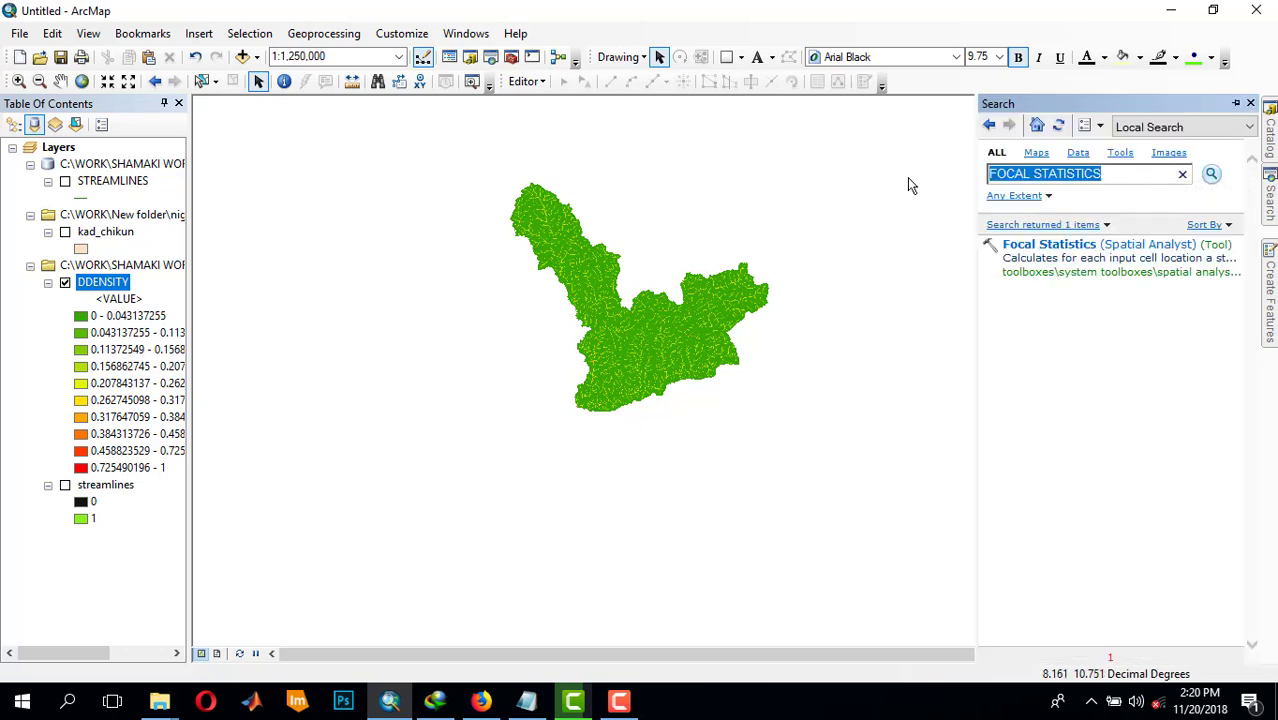
Step: Search for 'RECLASSIFY' and launch the Reclassify (Spatial Analyst) tool
text(REC)
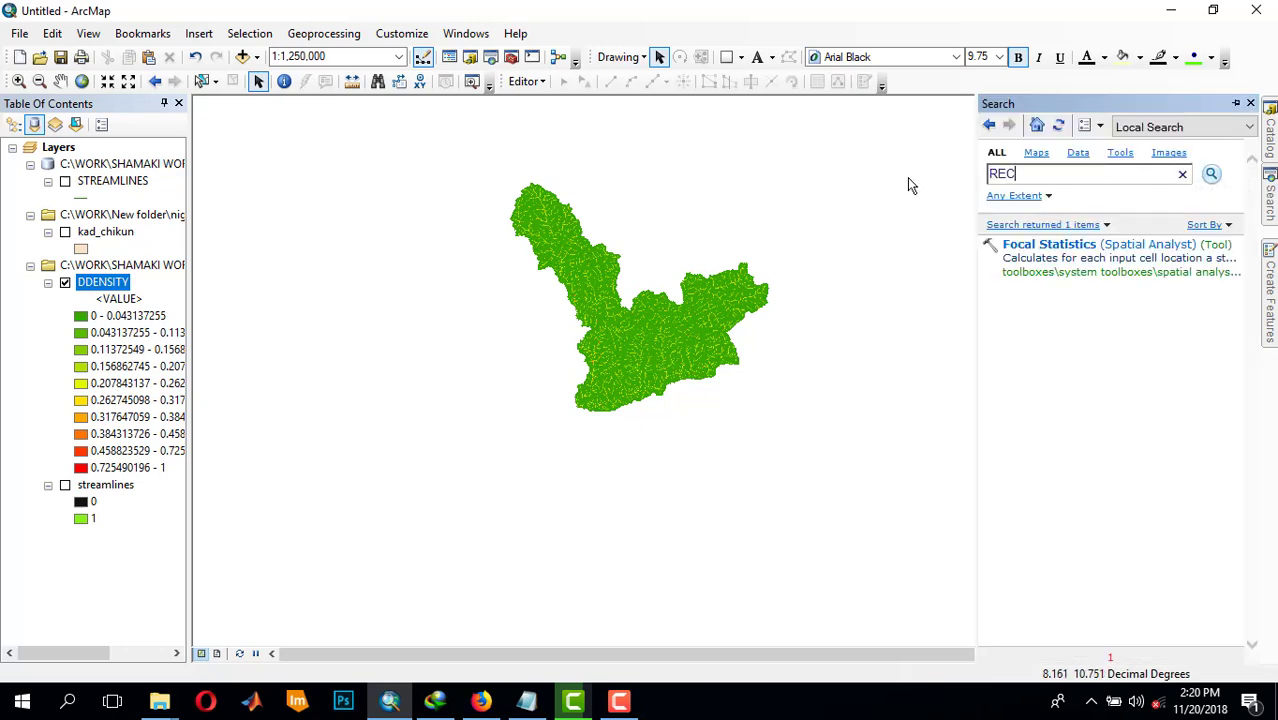
text(LASSIFI)
key(BackSpace)
text(Y)
key(Return)
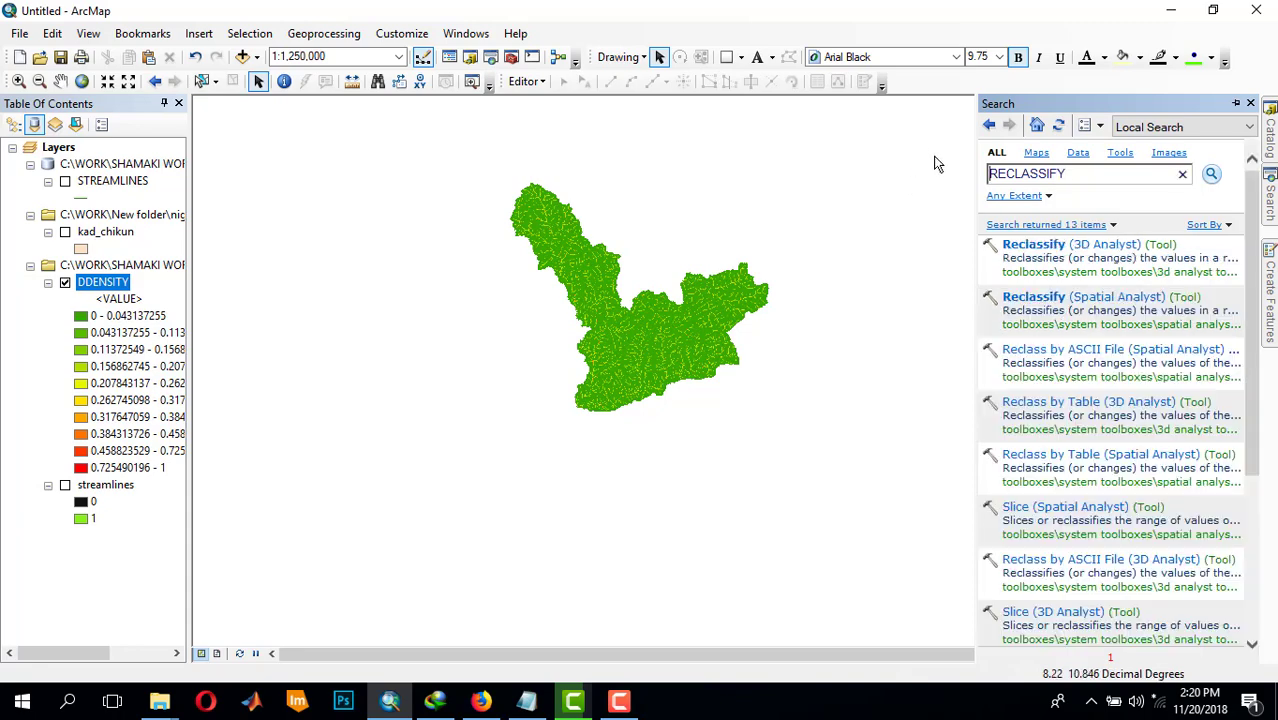
click(1036, 297)
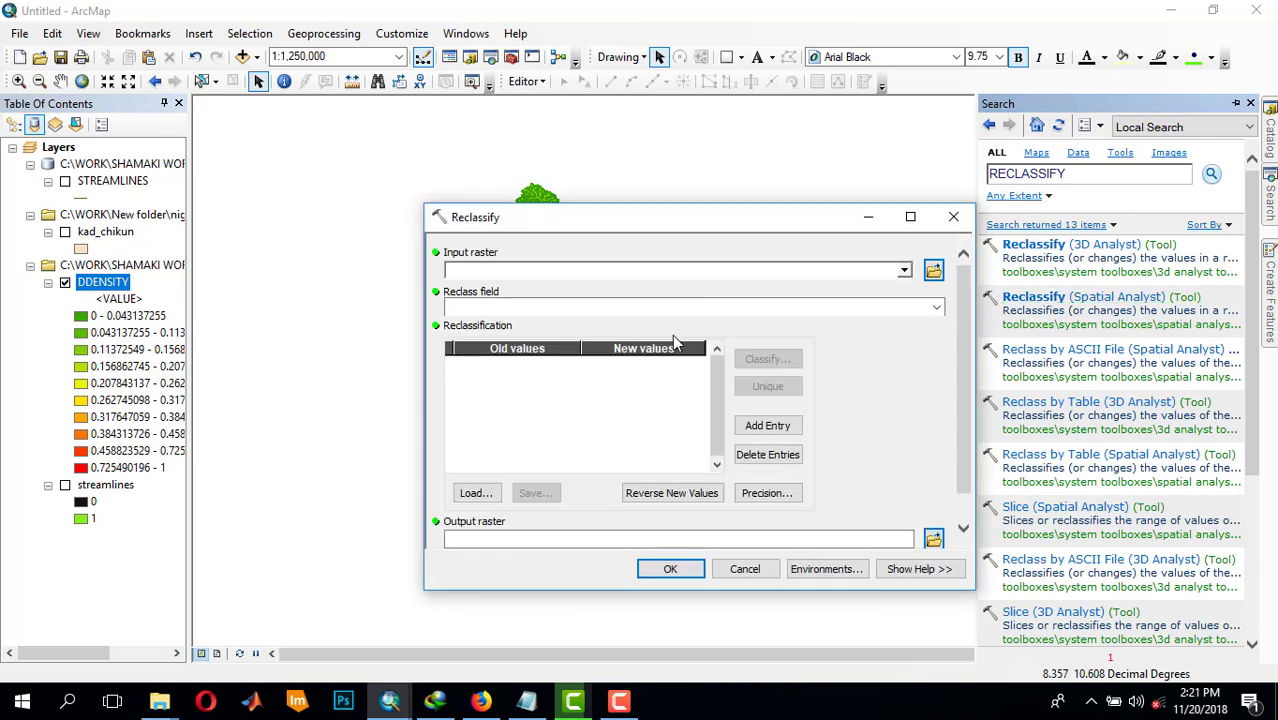
Step: Pick DDENSITY as the input raster and accept 10 Natural Breaks classes
click(904, 270)
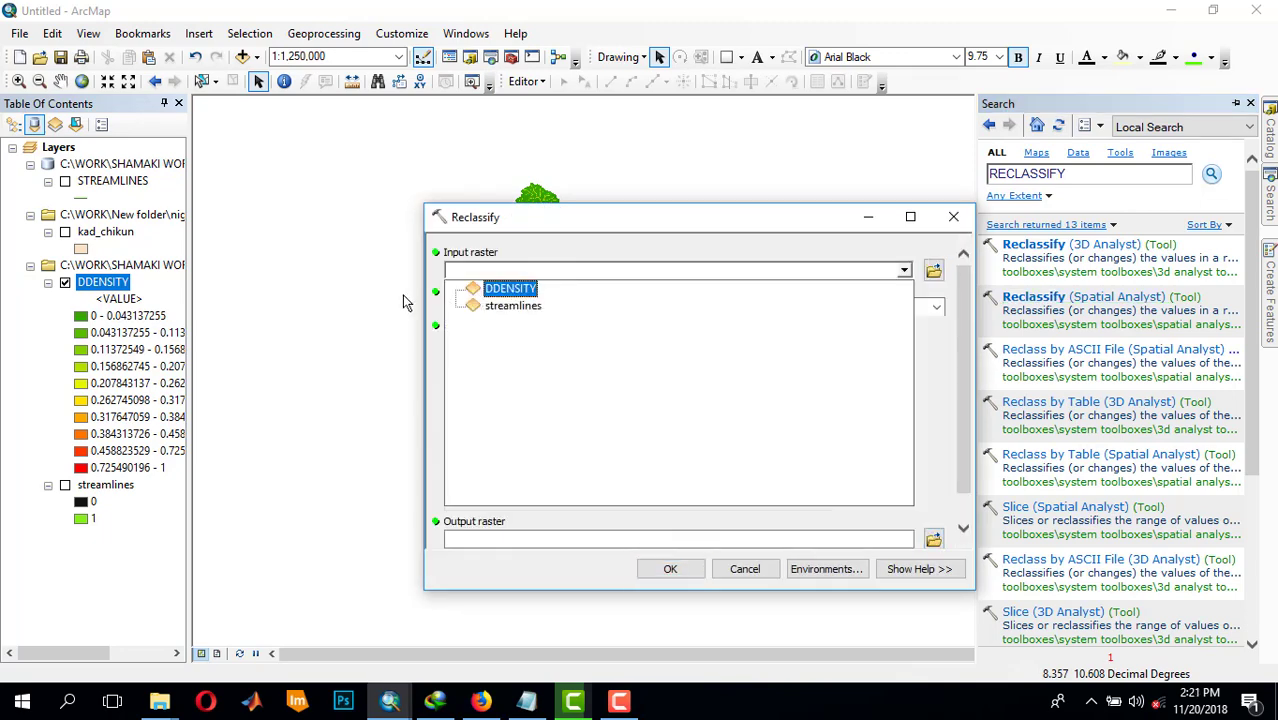
click(505, 290)
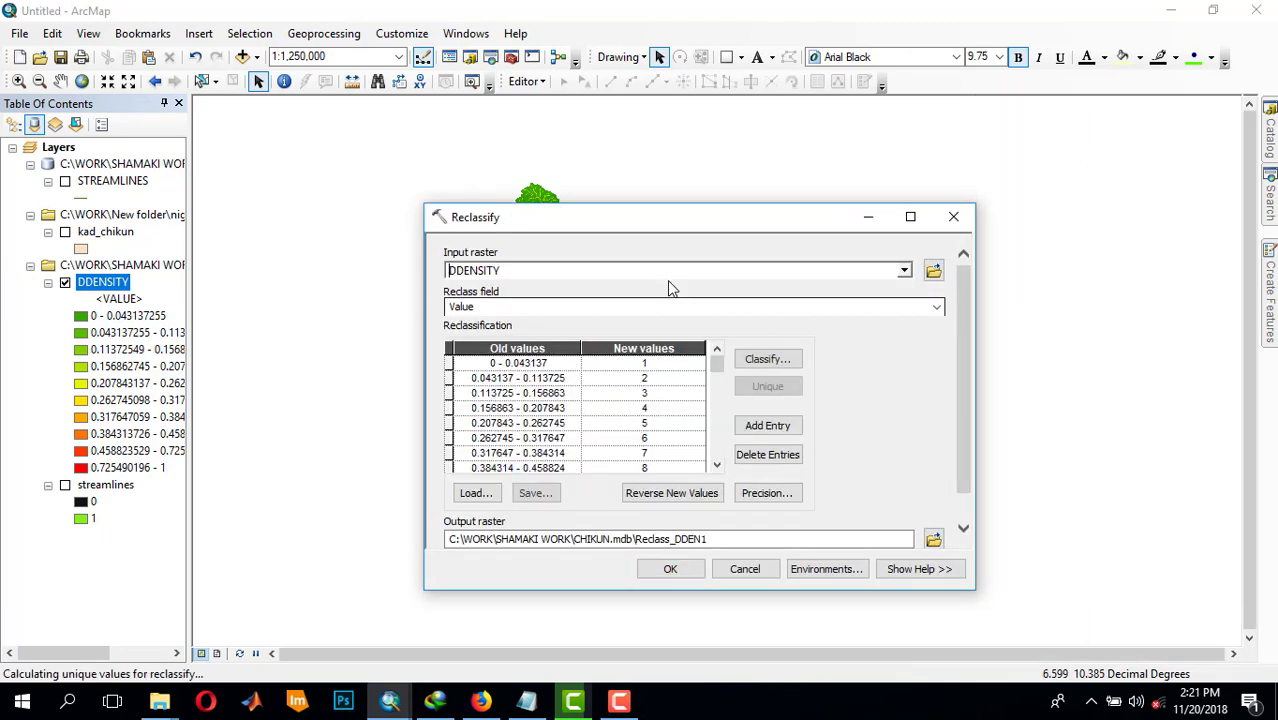
click(752, 359)
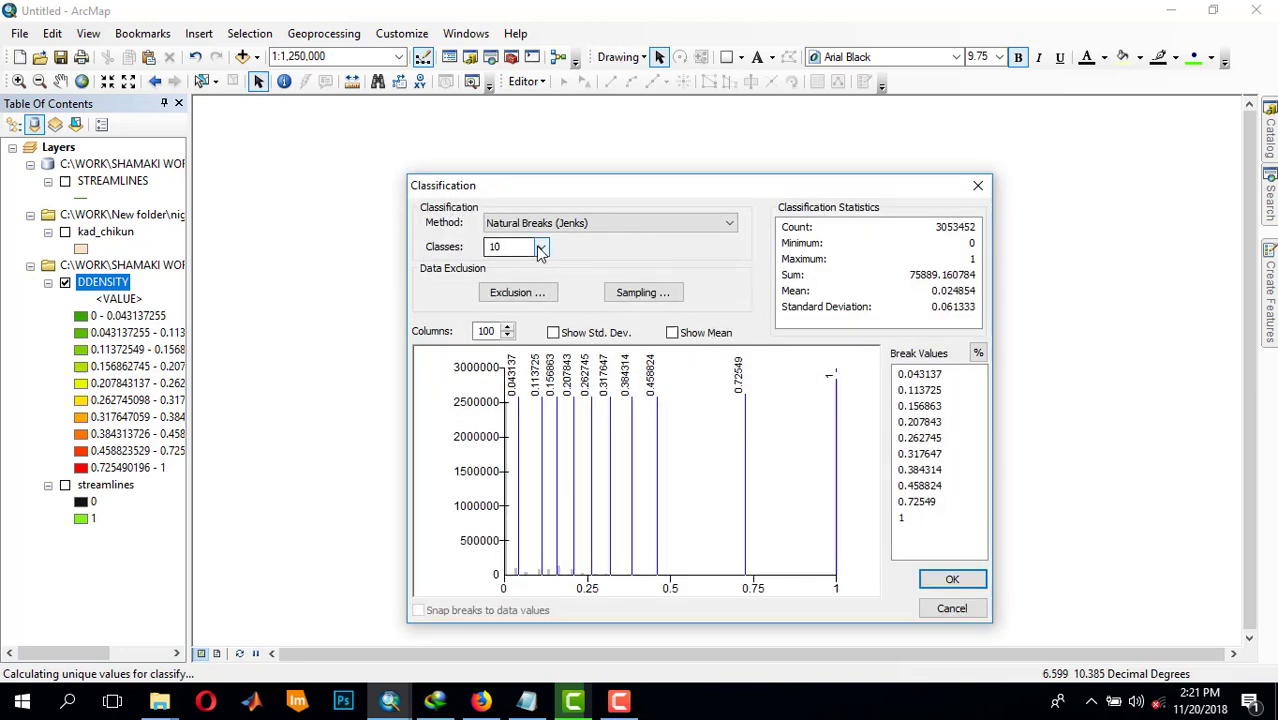
click(946, 376)
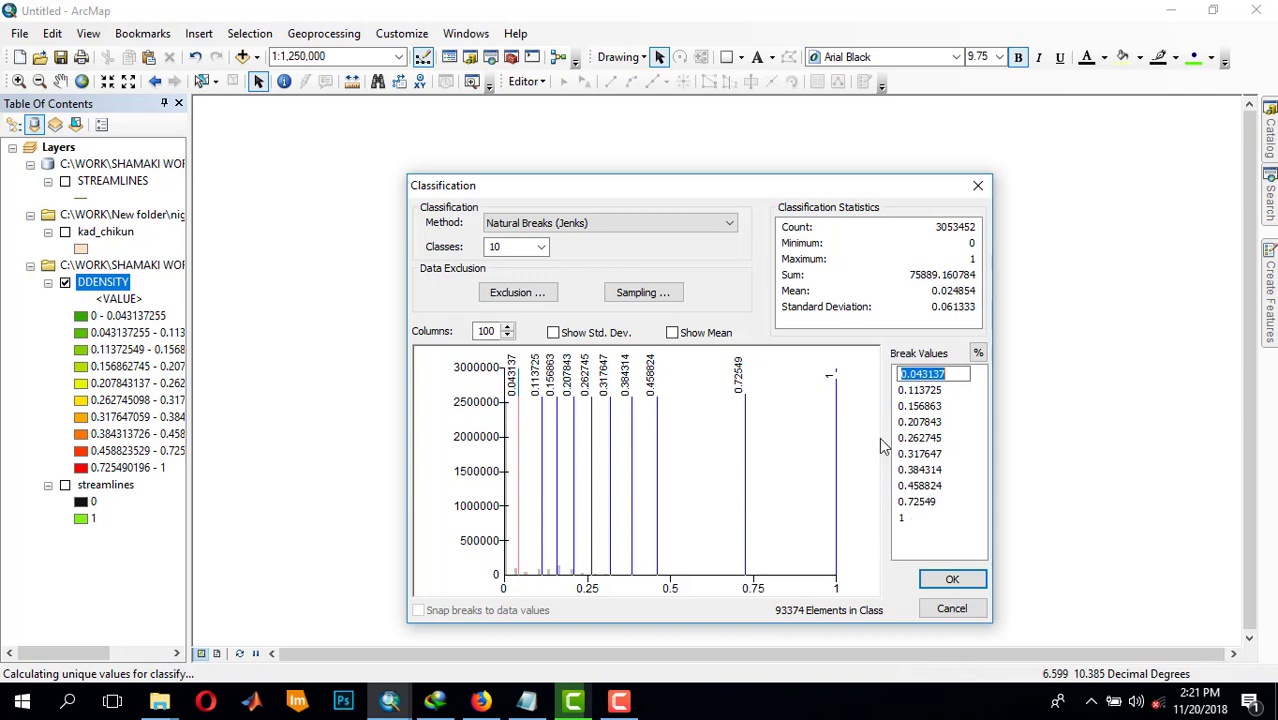
click(940, 585)
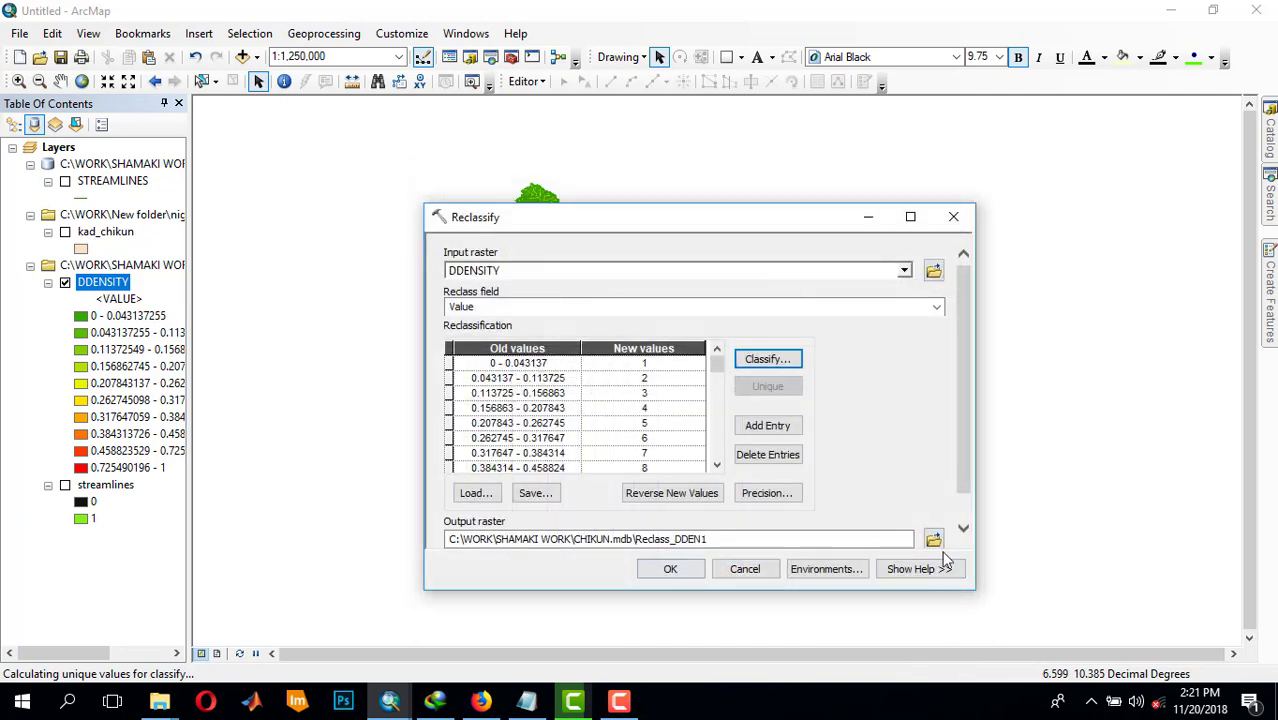
Step: Name the output raster DDRAINAGE and save it
click(934, 541)
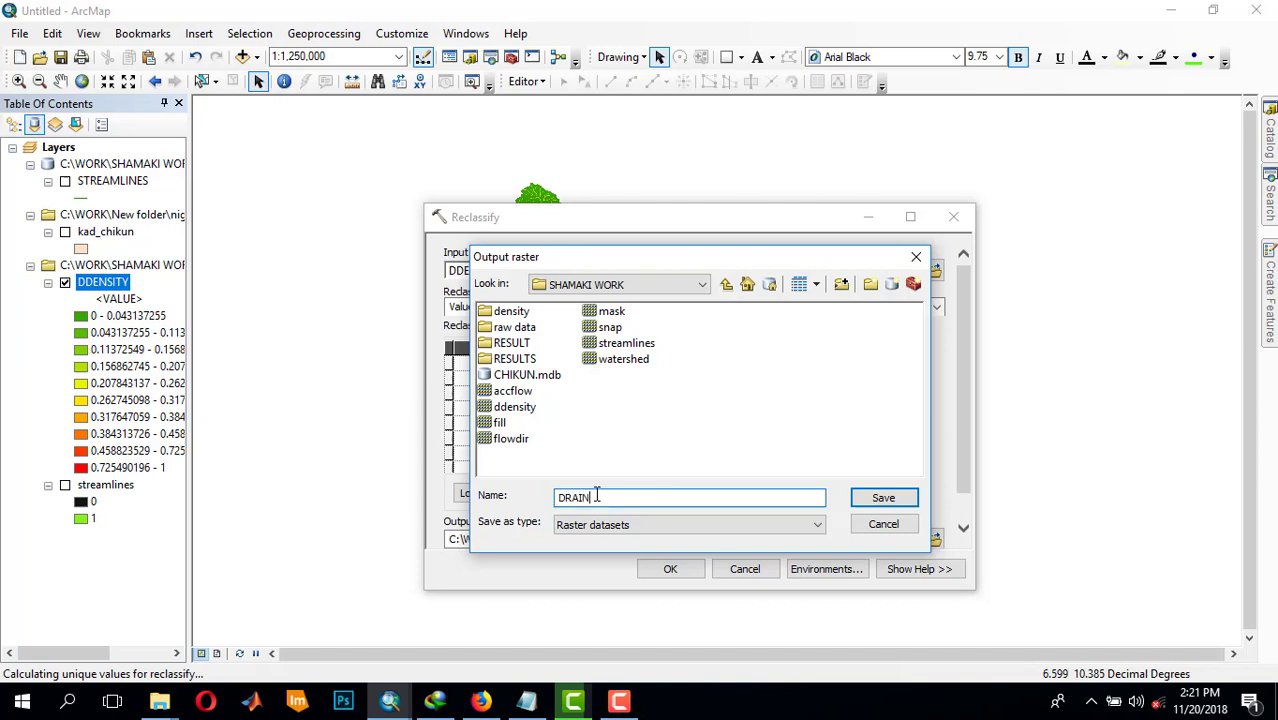
text(DRAINAGED)
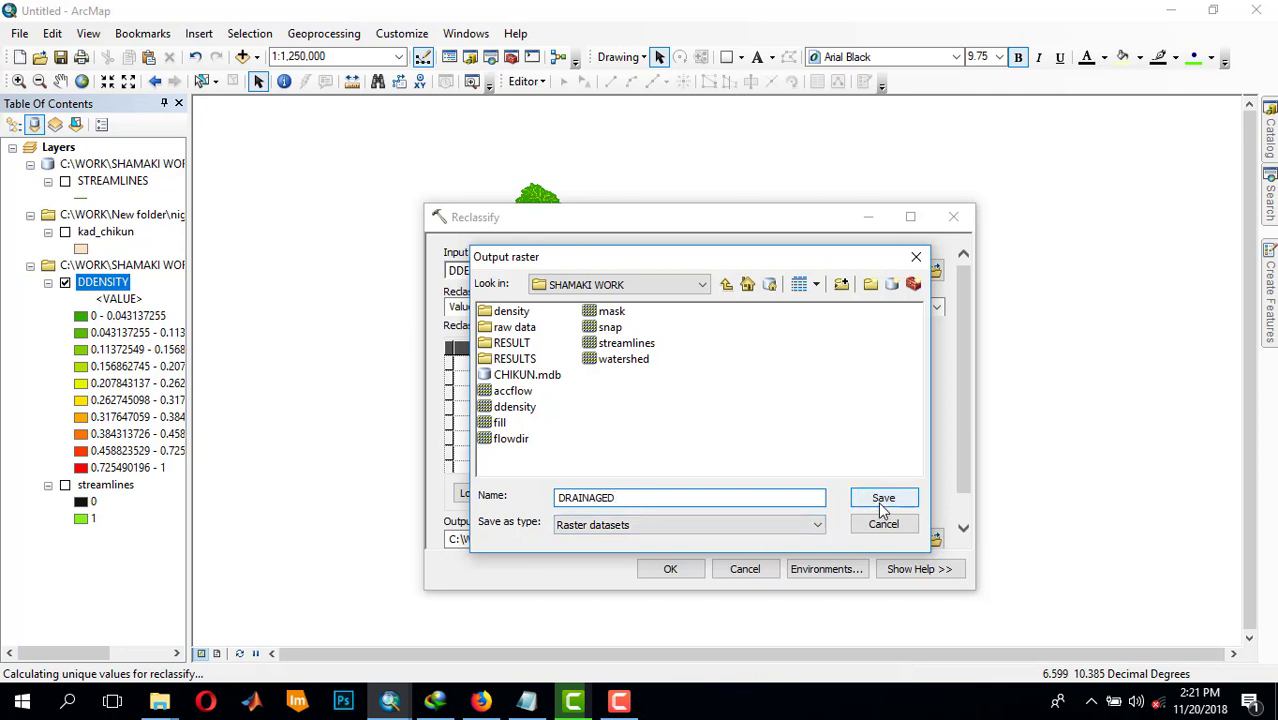
click(610, 499)
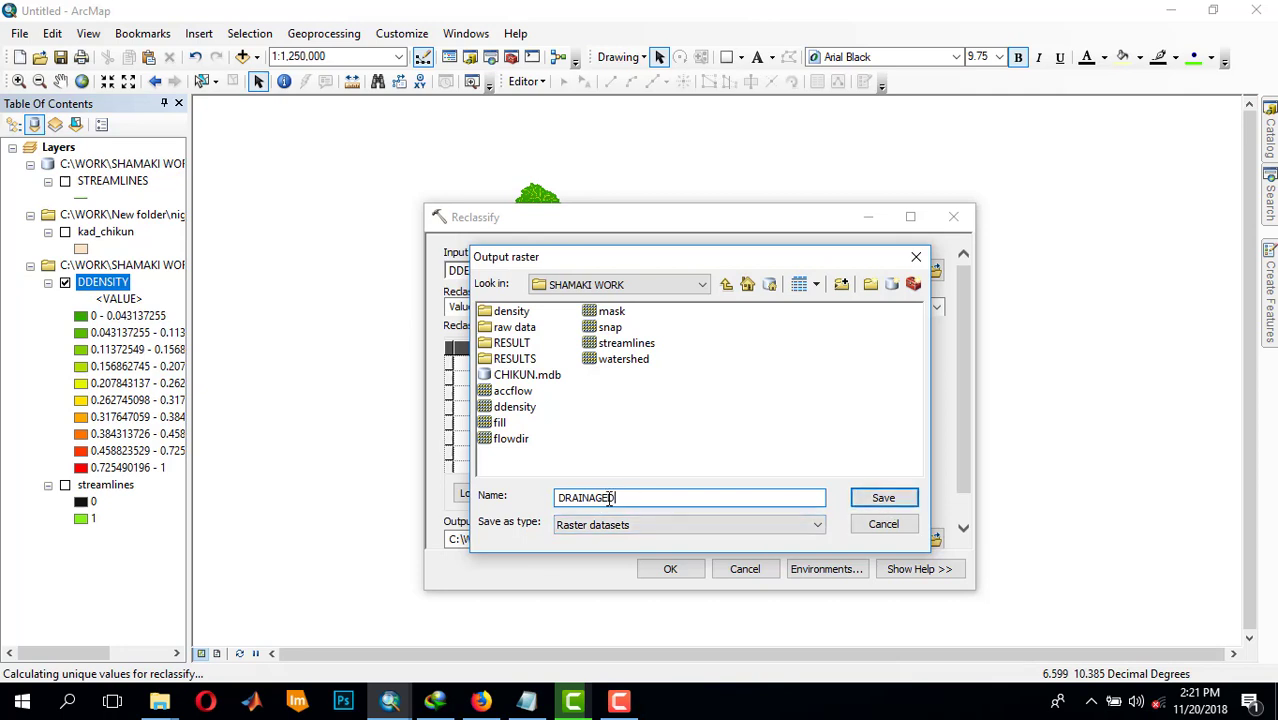
click(558, 497)
text(D)
click(888, 505)
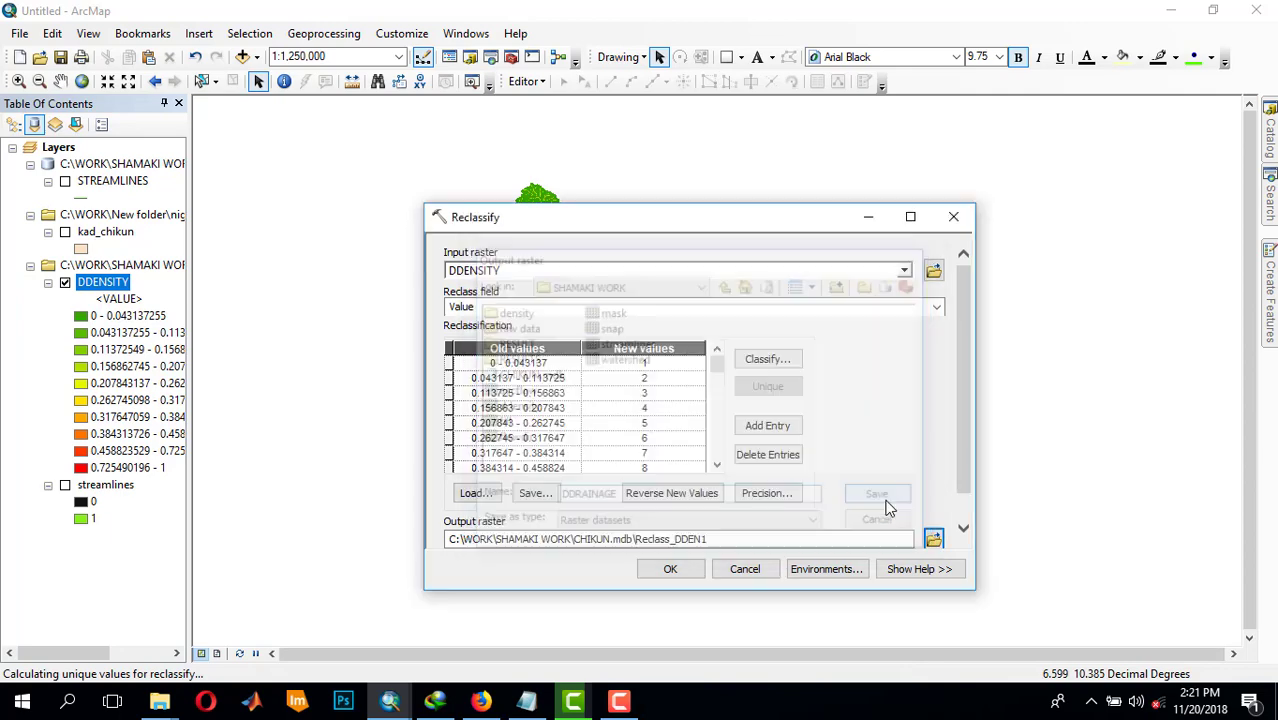
Step: Run the reclassification, hide DDENSITY, and choose the yellow-green colour scheme for DDRAINAGE
click(667, 567)
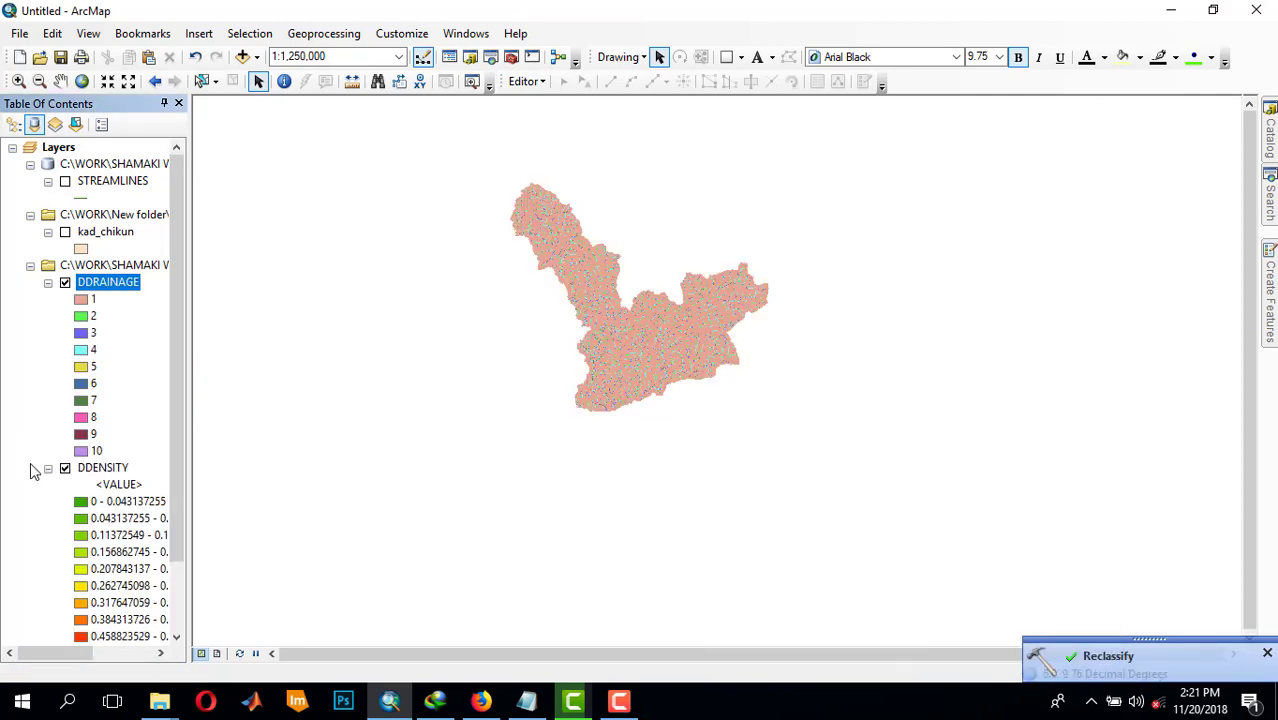
click(65, 468)
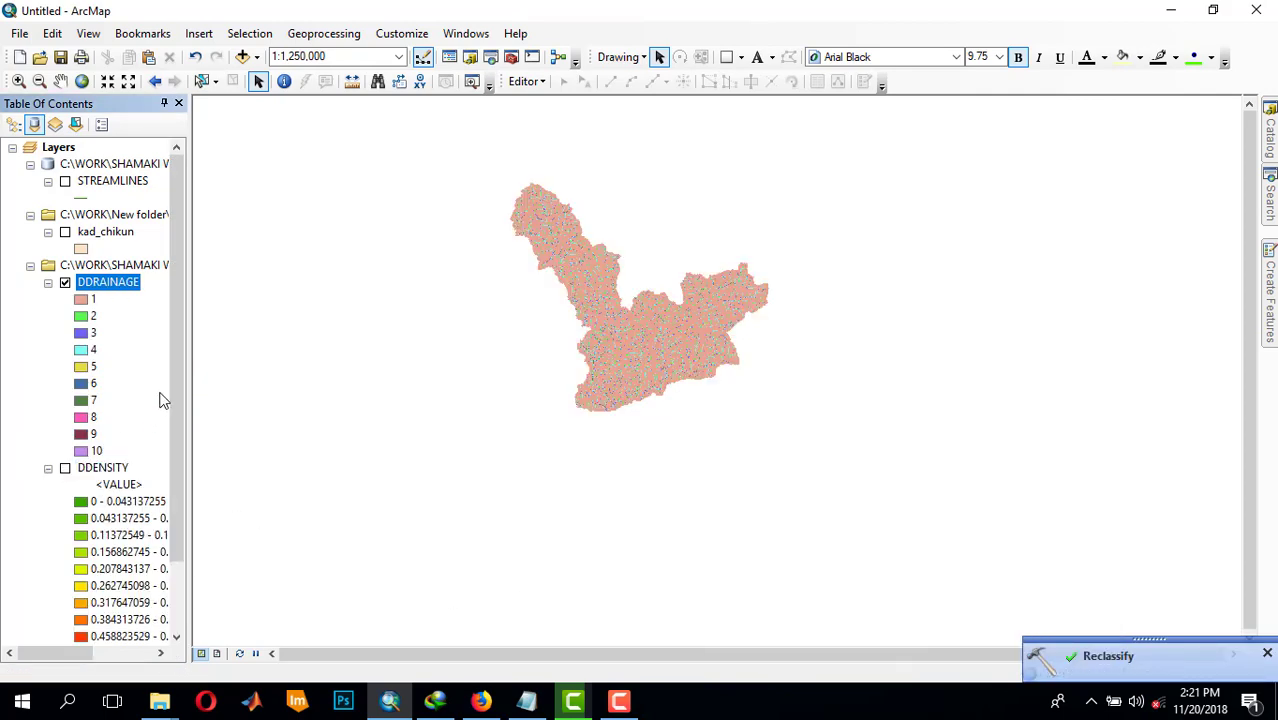
right_click(126, 288)
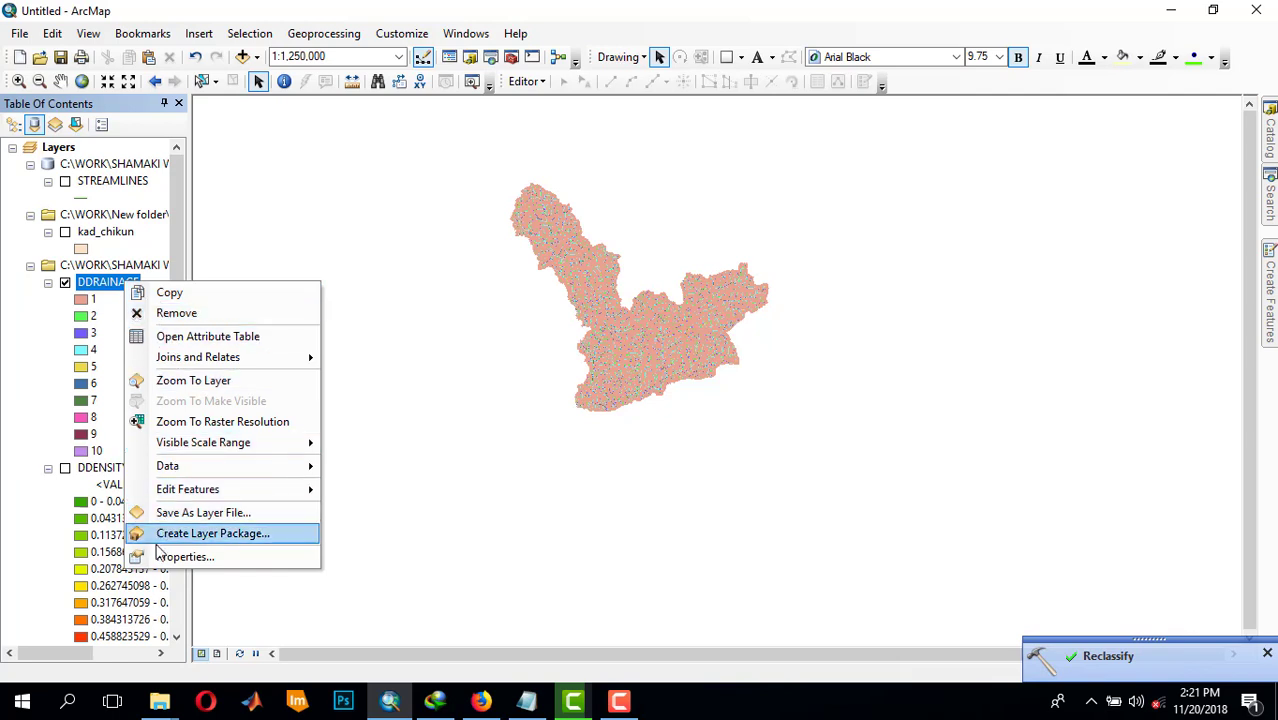
click(165, 557)
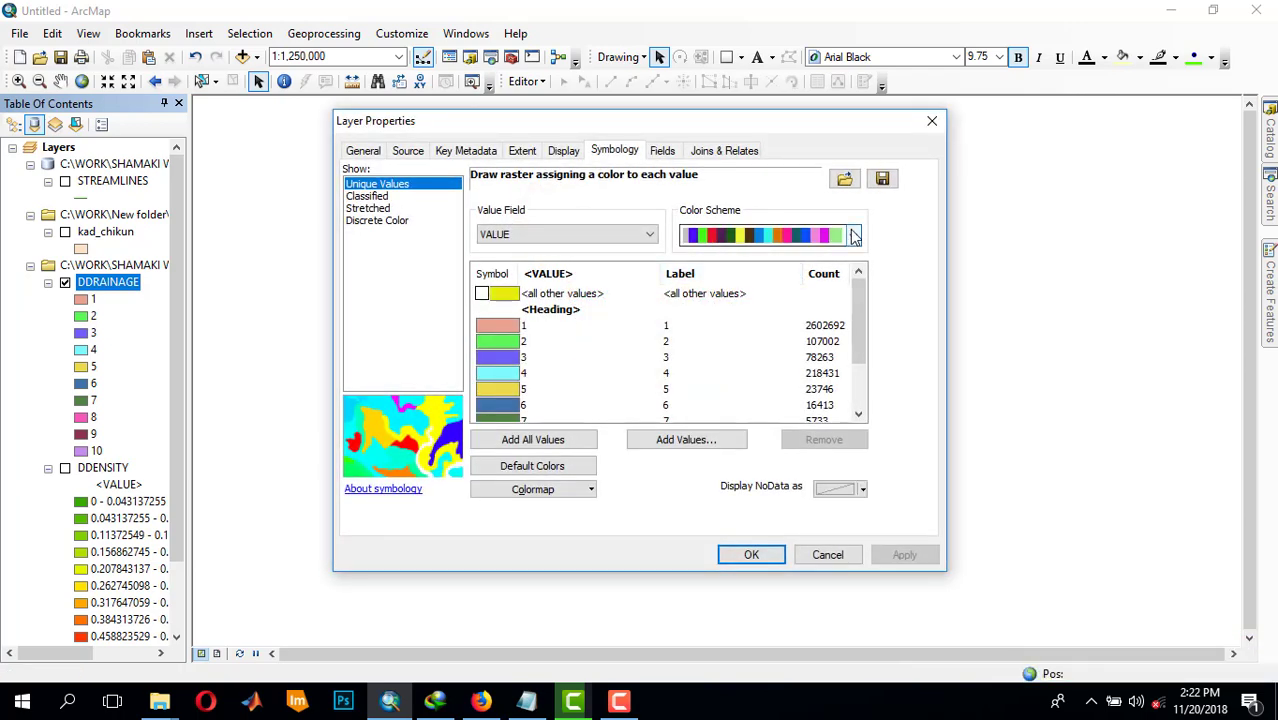
click(800, 236)
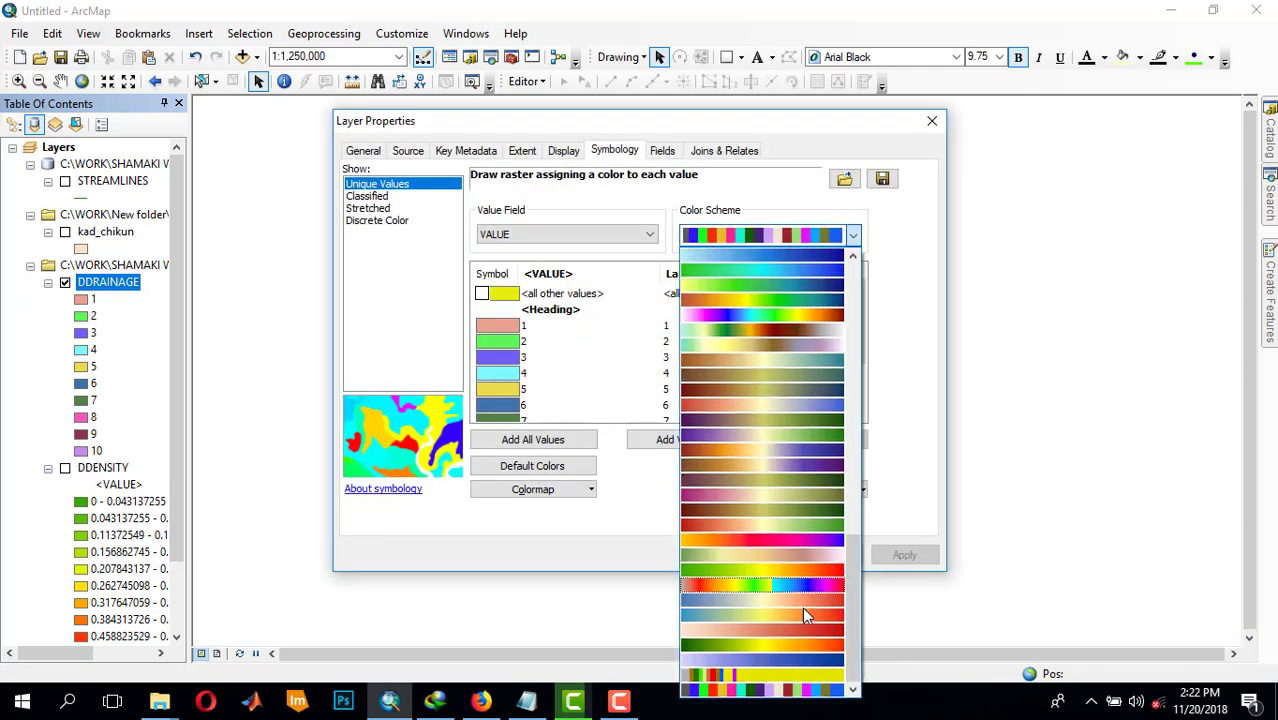
click(742, 290)
Step: Apply the new colour scheme, then zoom DDRAINAGE to 1:400,000 and back to 1:800,000
click(757, 554)
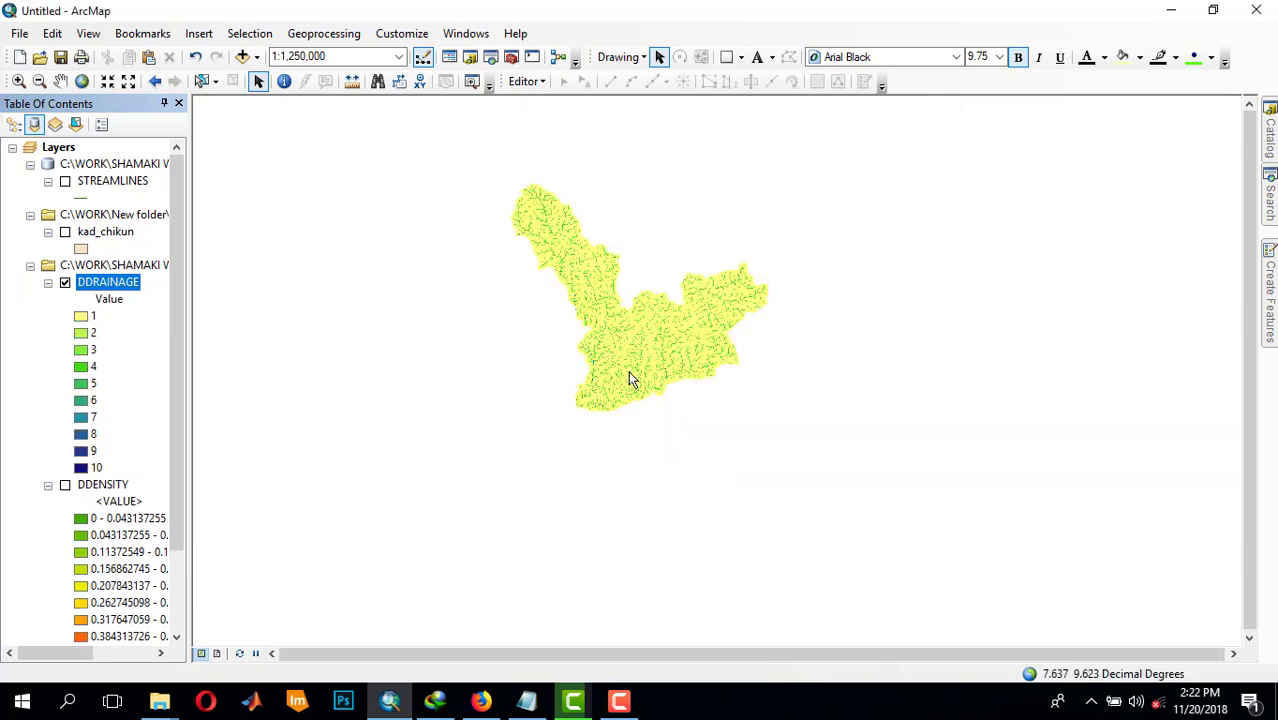
scroll(632, 313, up, 5)
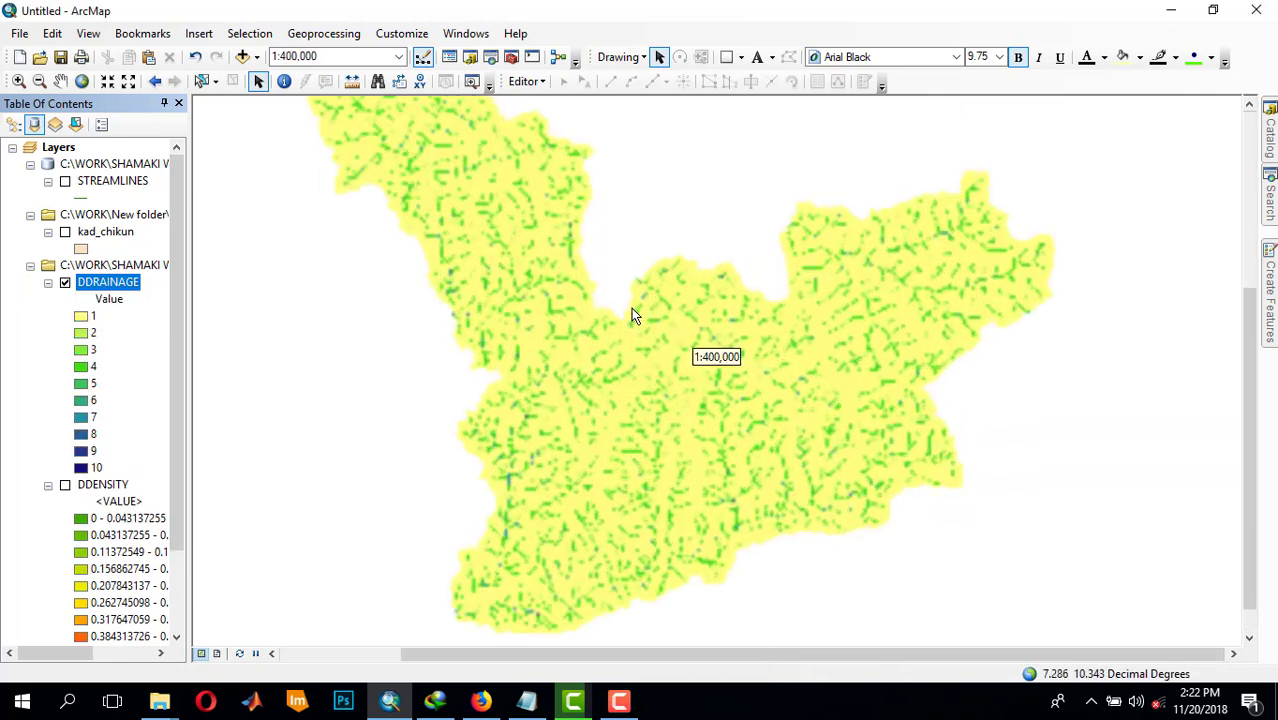
scroll(645, 408, down, 2)
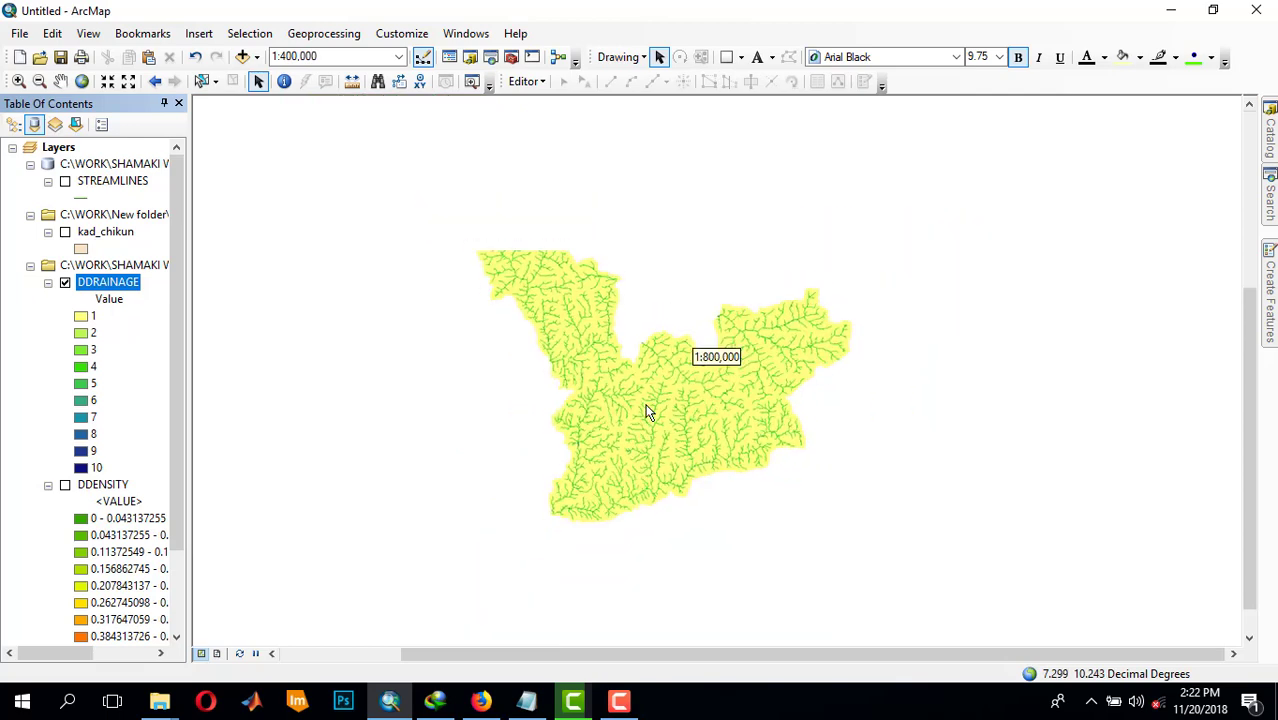